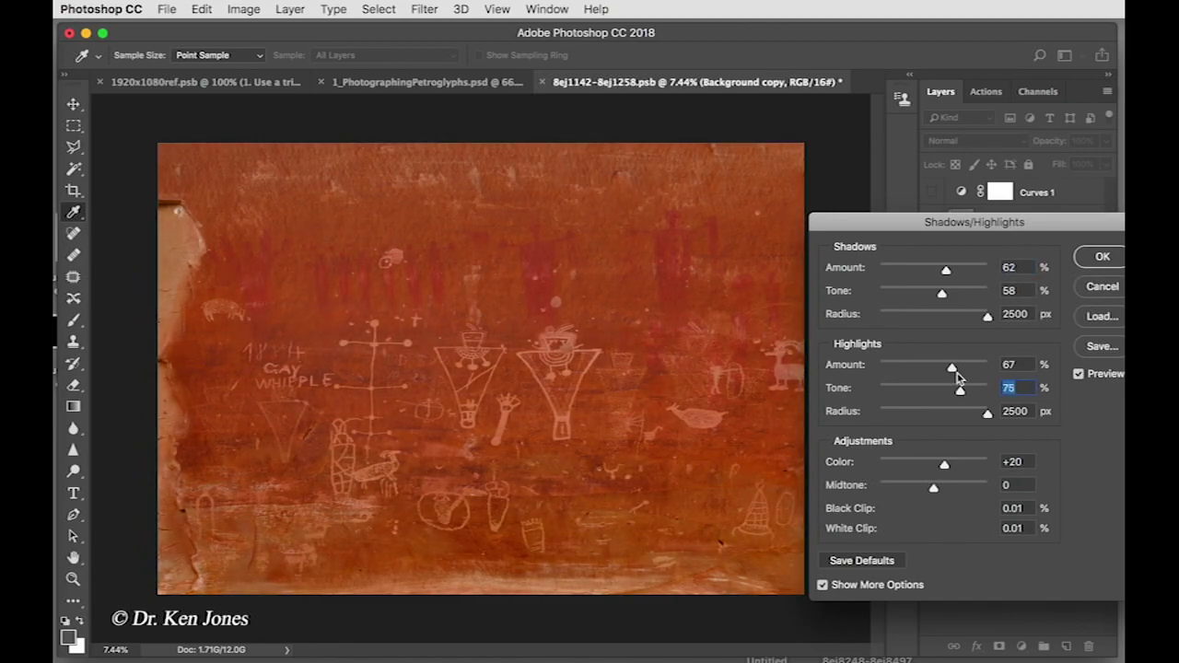
# Apply Shadows/Highlights with shadows 54% amount, 80% tone, highlights 63% amount, 84% tone, color +33, midtone +19, and compare the result with the original
pyautogui.moveTo(950, 296); pyautogui.dragTo(963, 274)
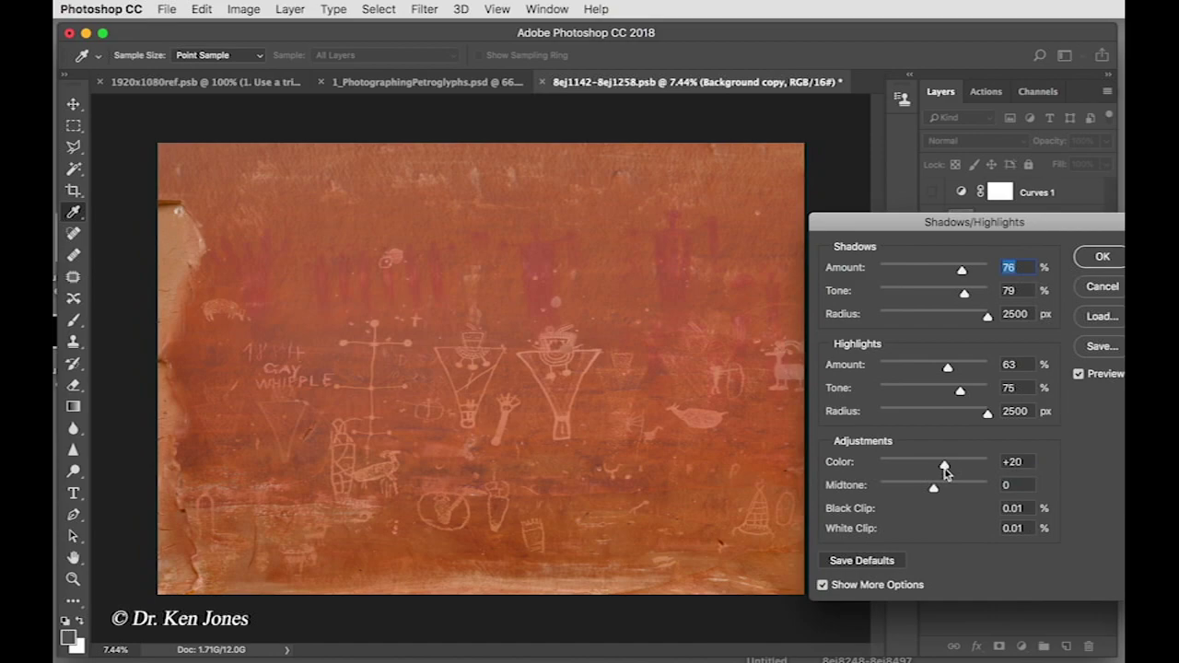
pyautogui.moveTo(935, 488); pyautogui.dragTo(953, 472)
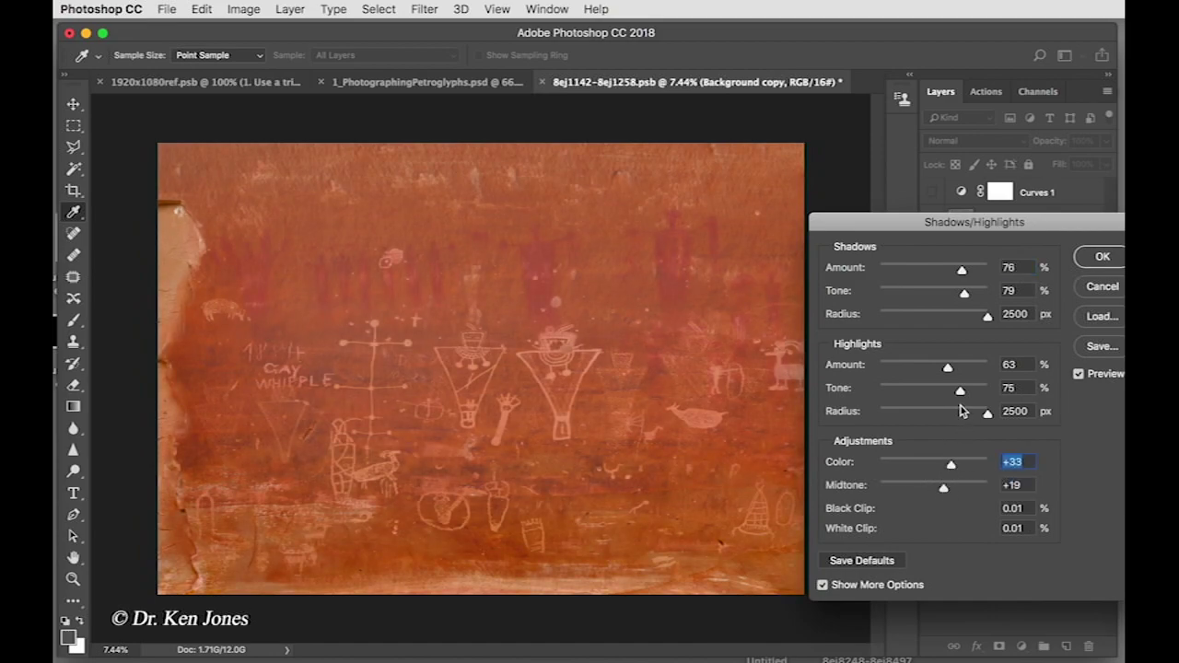
pyautogui.moveTo(960, 397); pyautogui.dragTo(973, 398)
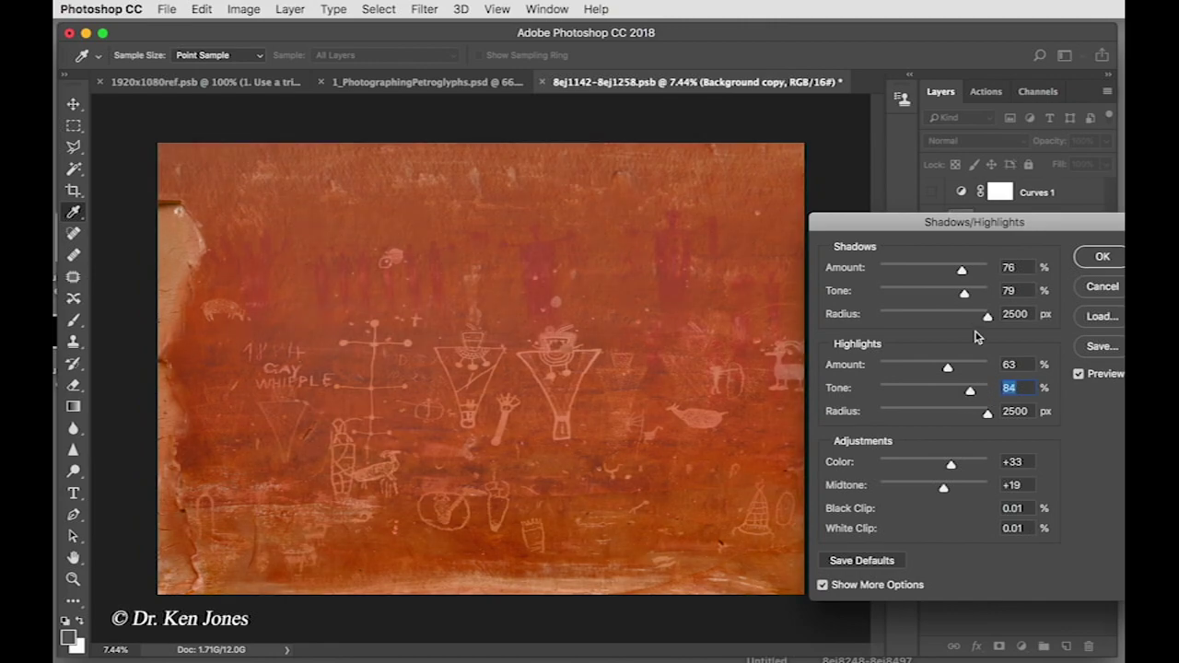
pyautogui.moveTo(964, 296); pyautogui.dragTo(941, 272)
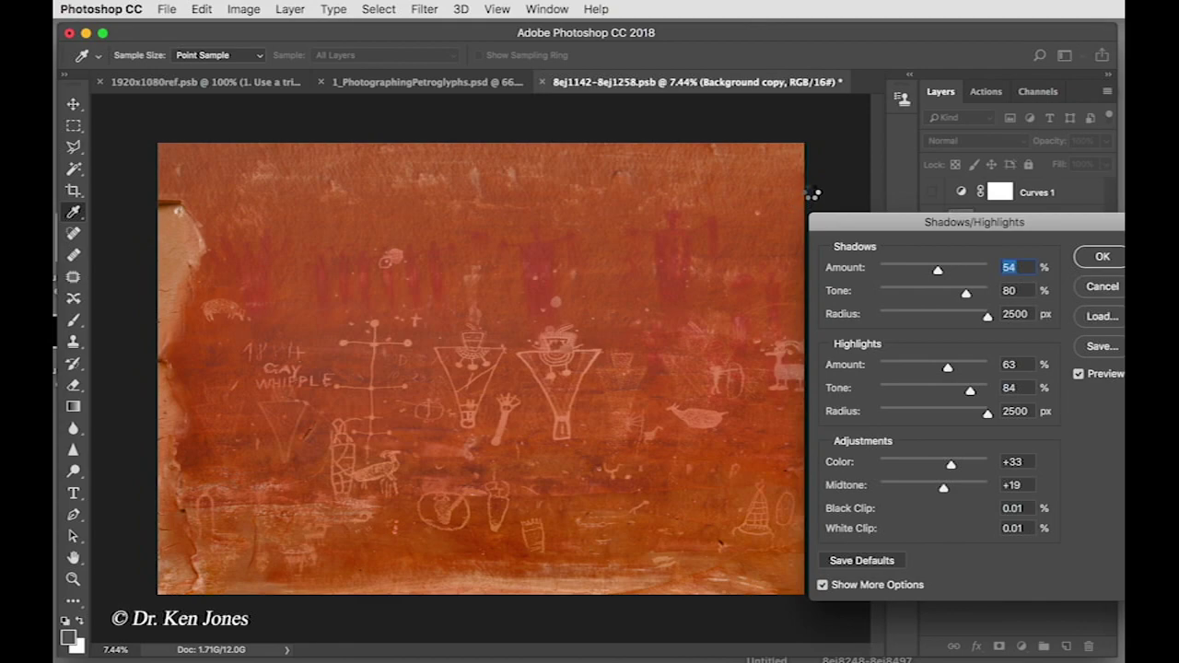
pyautogui.press('Return')
pyautogui.press('z')
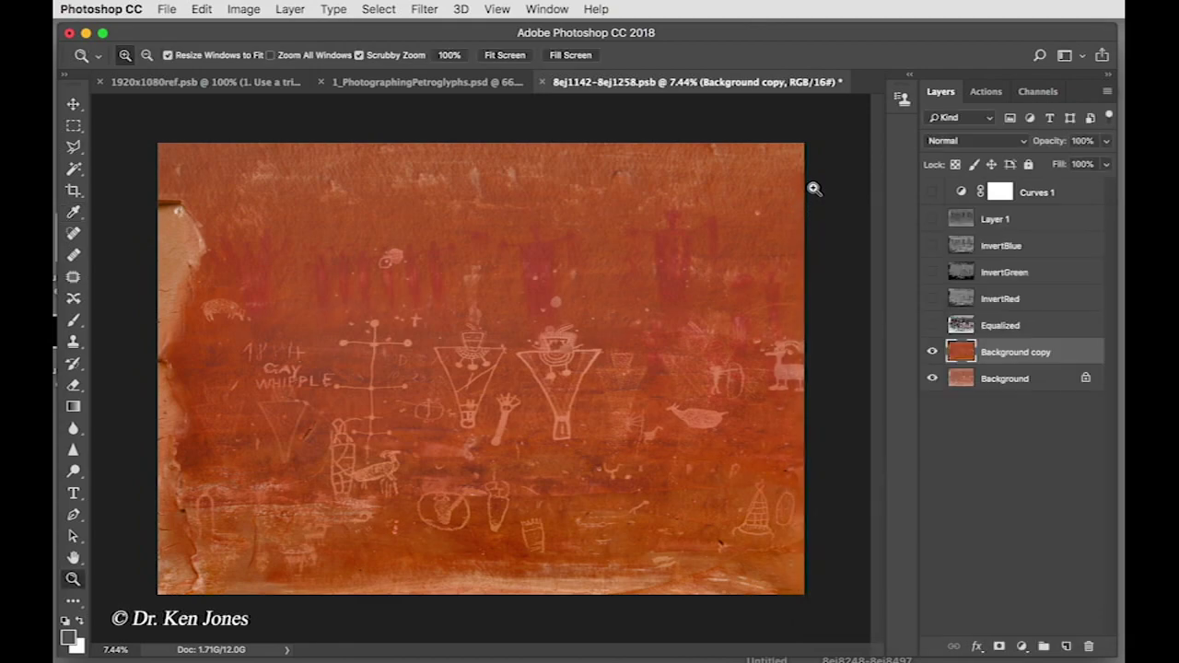
pyautogui.click(933, 356)
pyautogui.click(932, 355)
pyautogui.click(932, 356)
pyautogui.click(932, 355)
# Duplicate the Background copy layer under its default name and select the entire canvas
pyautogui.click(290, 9)
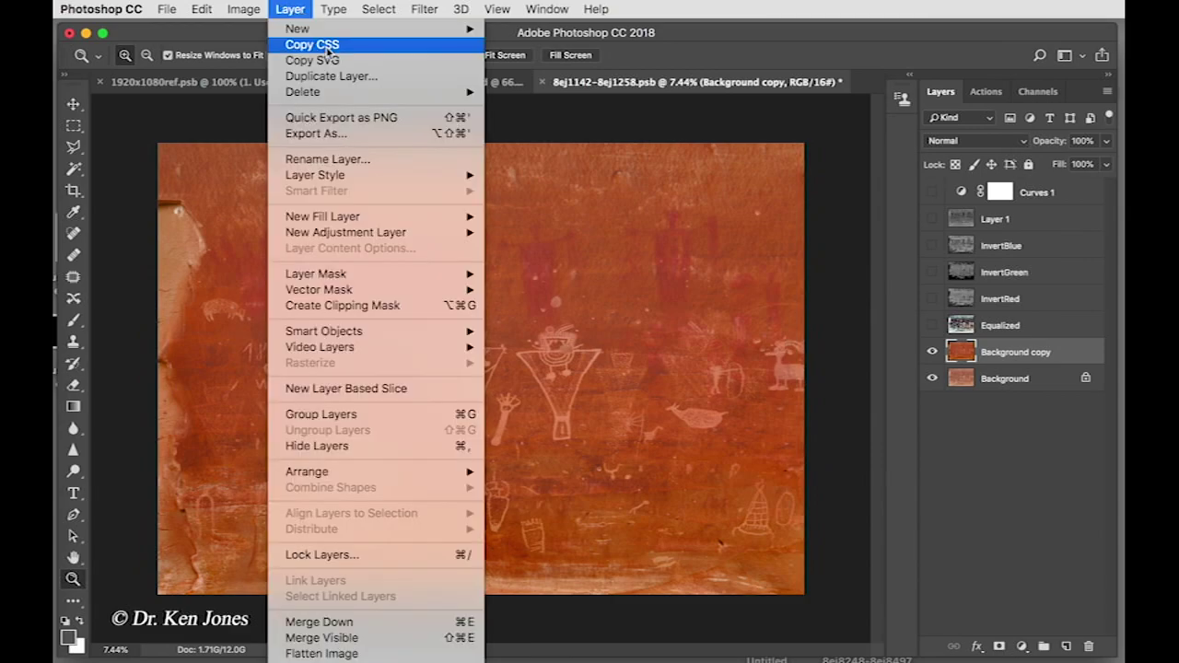
pyautogui.click(330, 77)
pyautogui.click(800, 446)
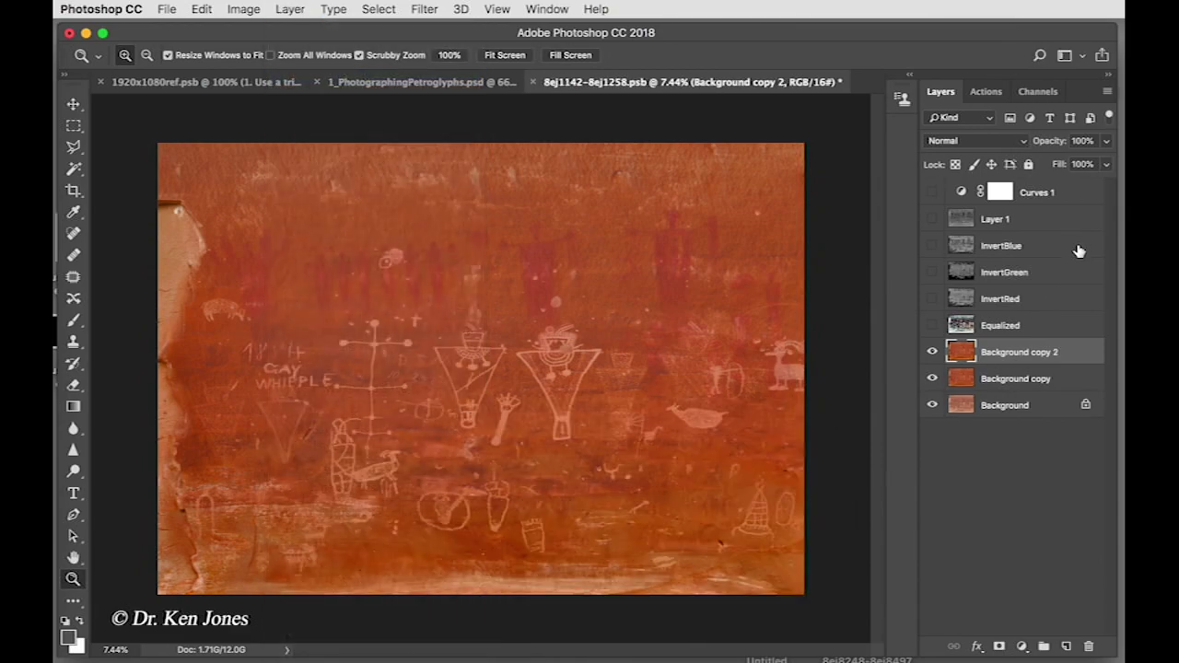
pyautogui.click(377, 9)
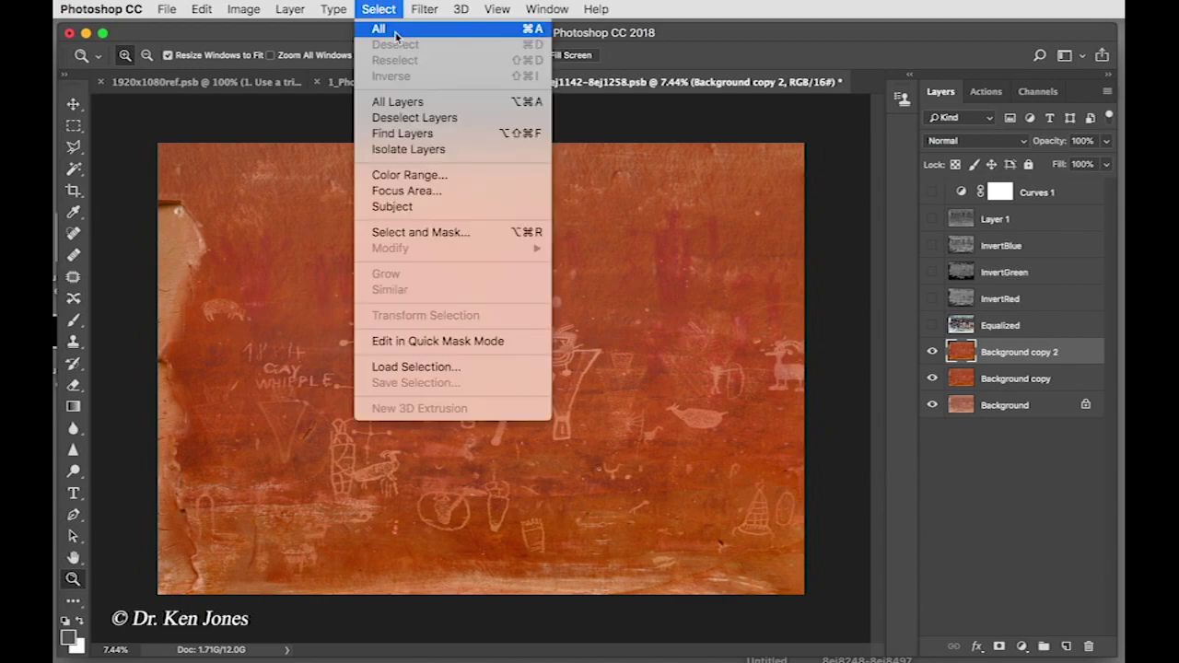
pyautogui.click(383, 25)
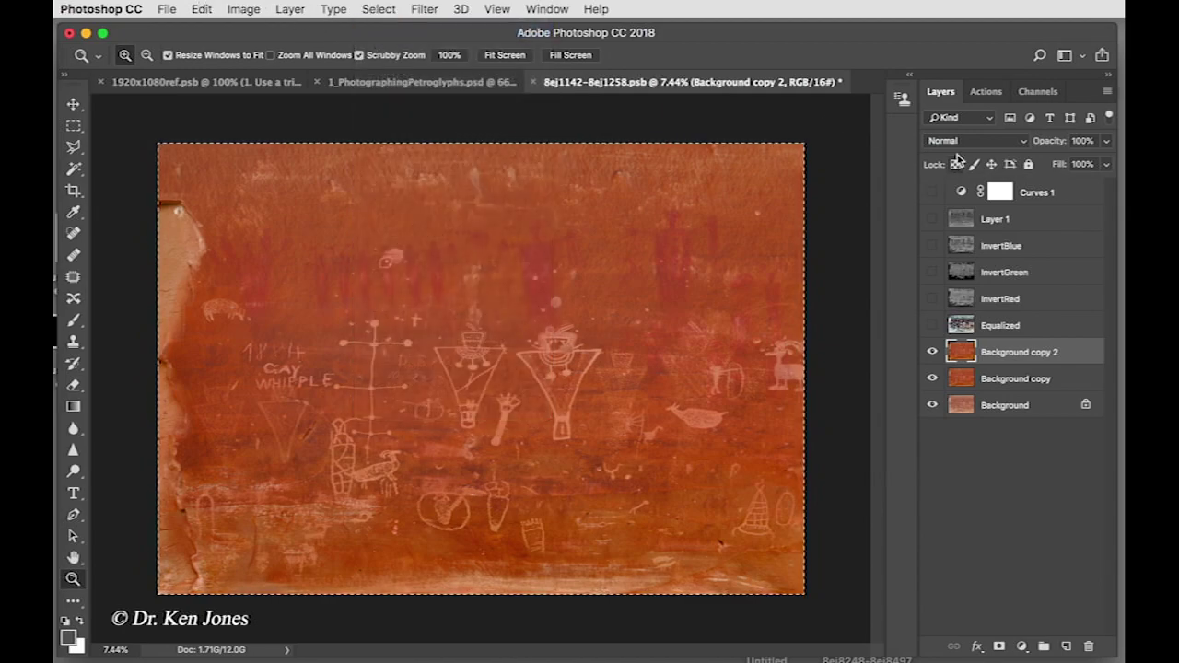
# Equalize the Blue channel of the duplicated layer, using the entire image based on the selected area
pyautogui.click(1040, 93)
pyautogui.click(1003, 194)
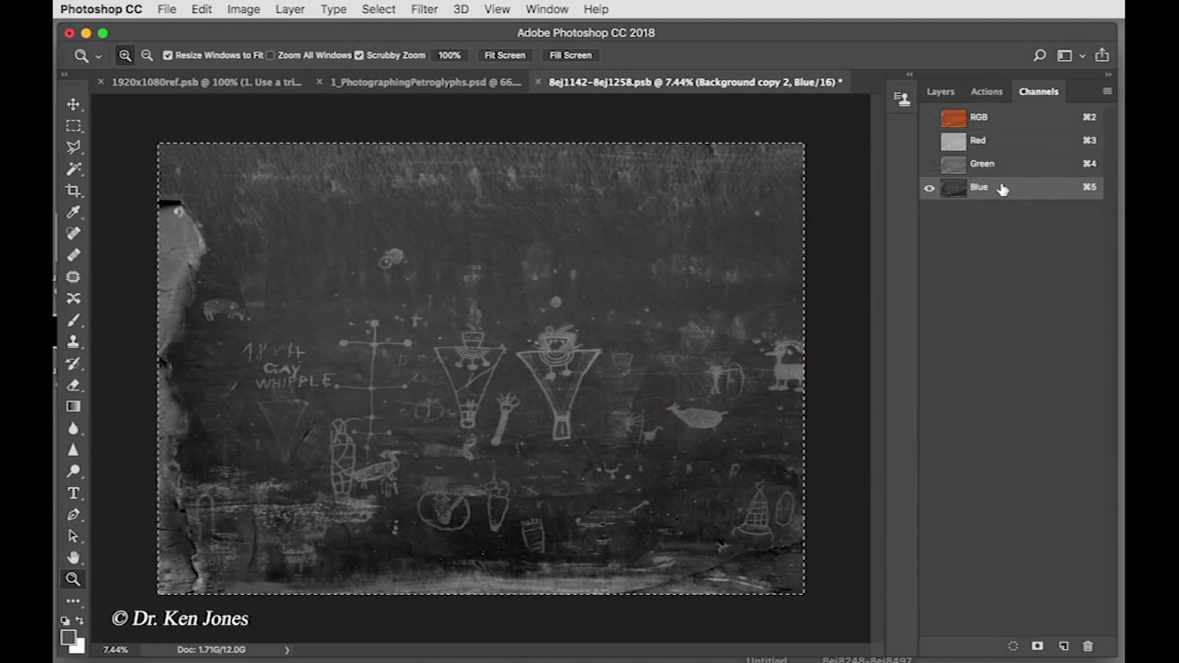
pyautogui.click(238, 8)
pyautogui.moveTo(252, 57)
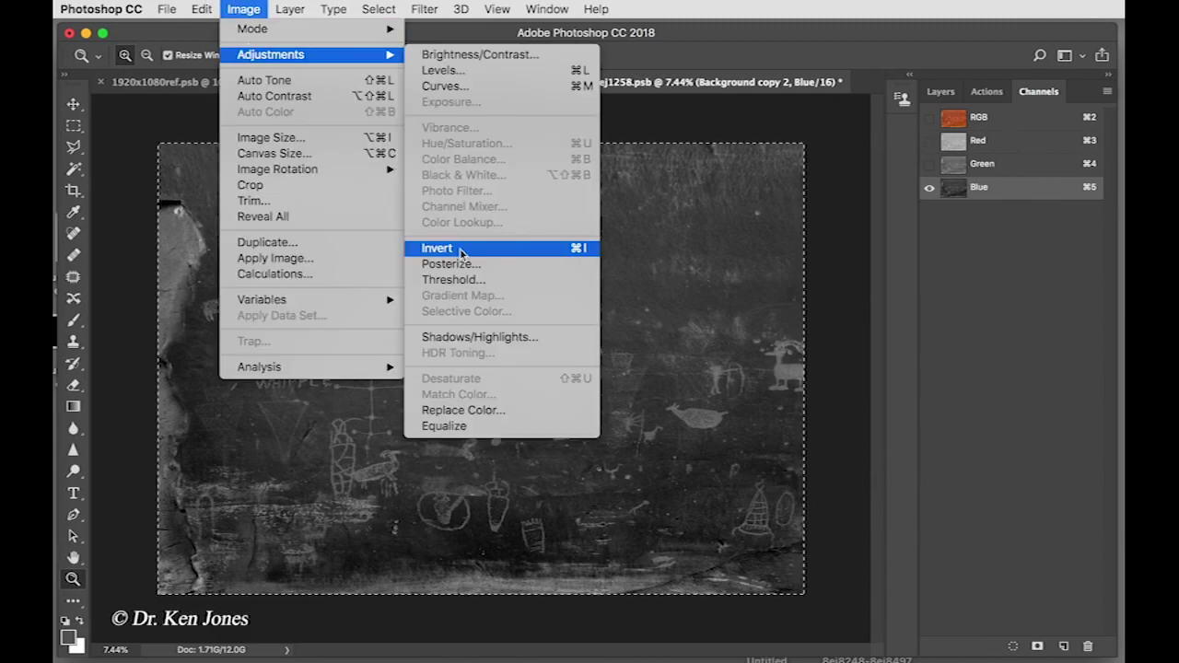
pyautogui.click(503, 431)
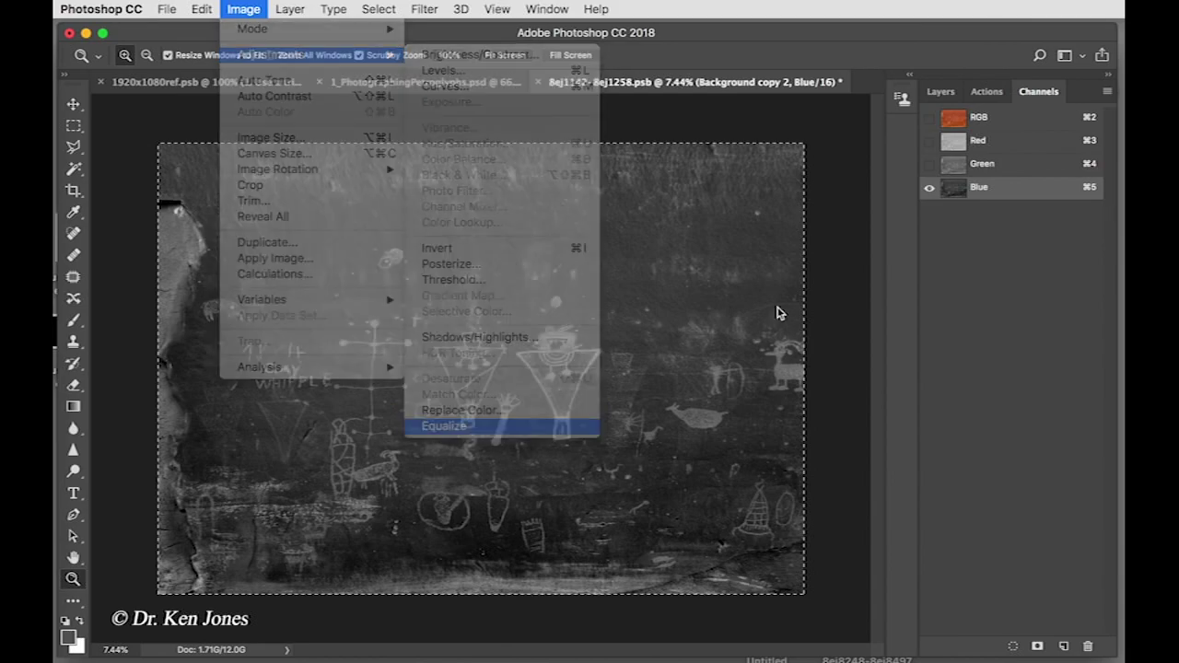
pyautogui.click(782, 473)
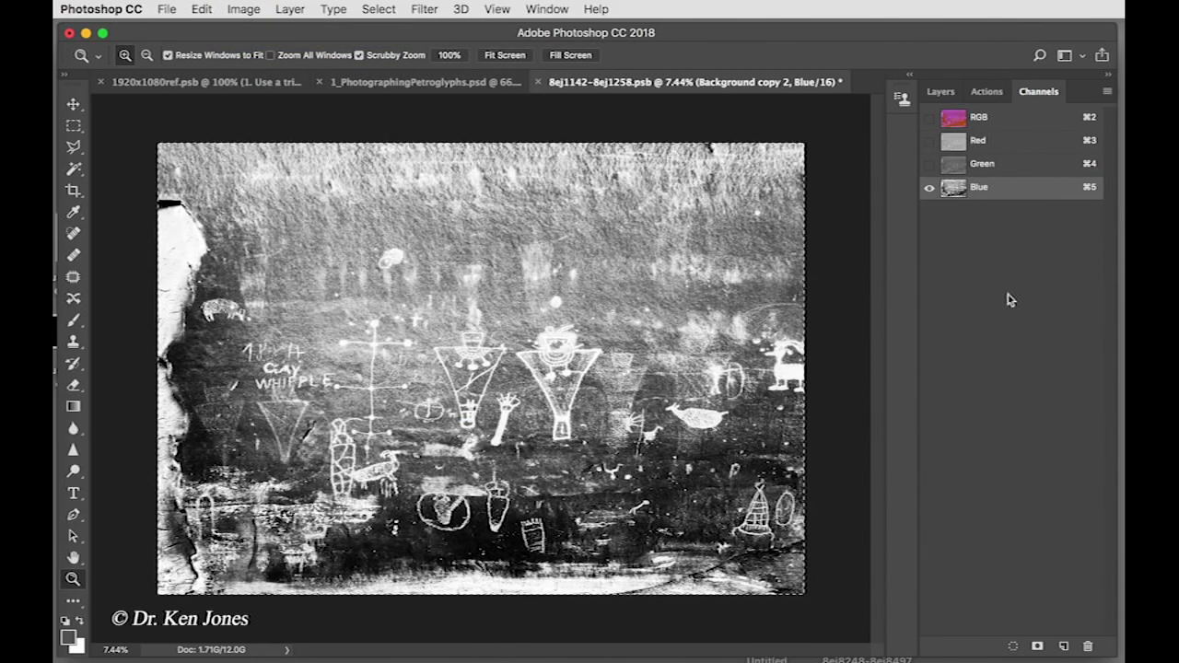
# Equalize the Green channel of Background copy 2, using the entire image based on the selected area
pyautogui.click(1027, 166)
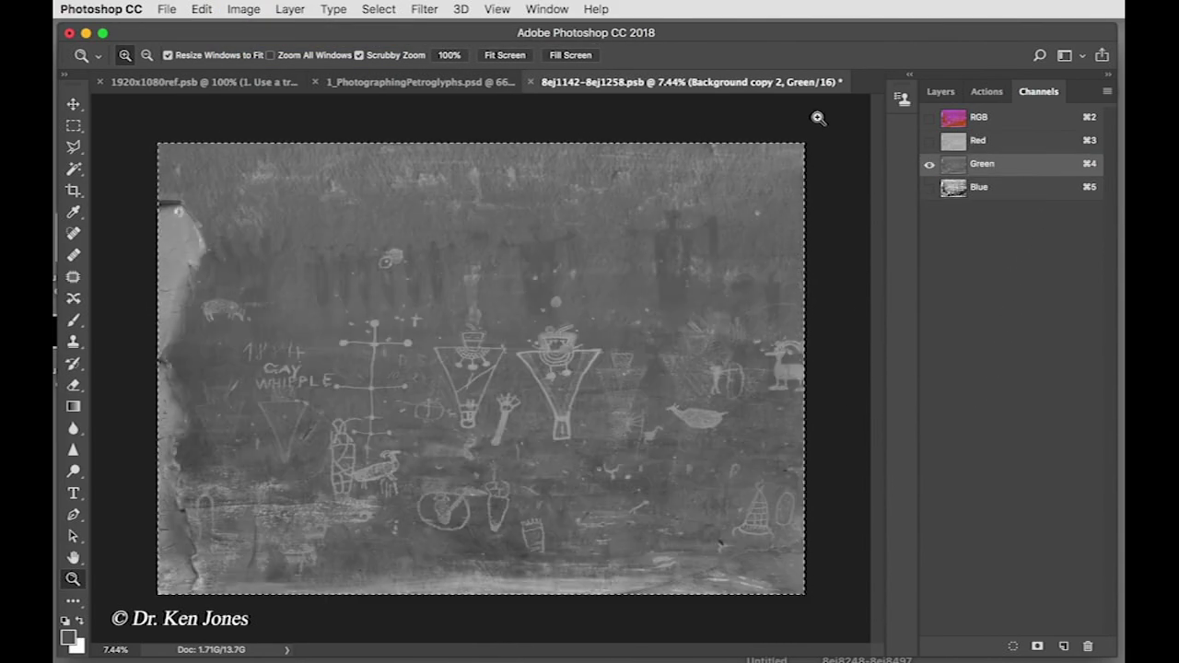
pyautogui.click(364, 8)
pyautogui.moveTo(244, 9)
pyautogui.moveTo(256, 55)
pyautogui.click(460, 426)
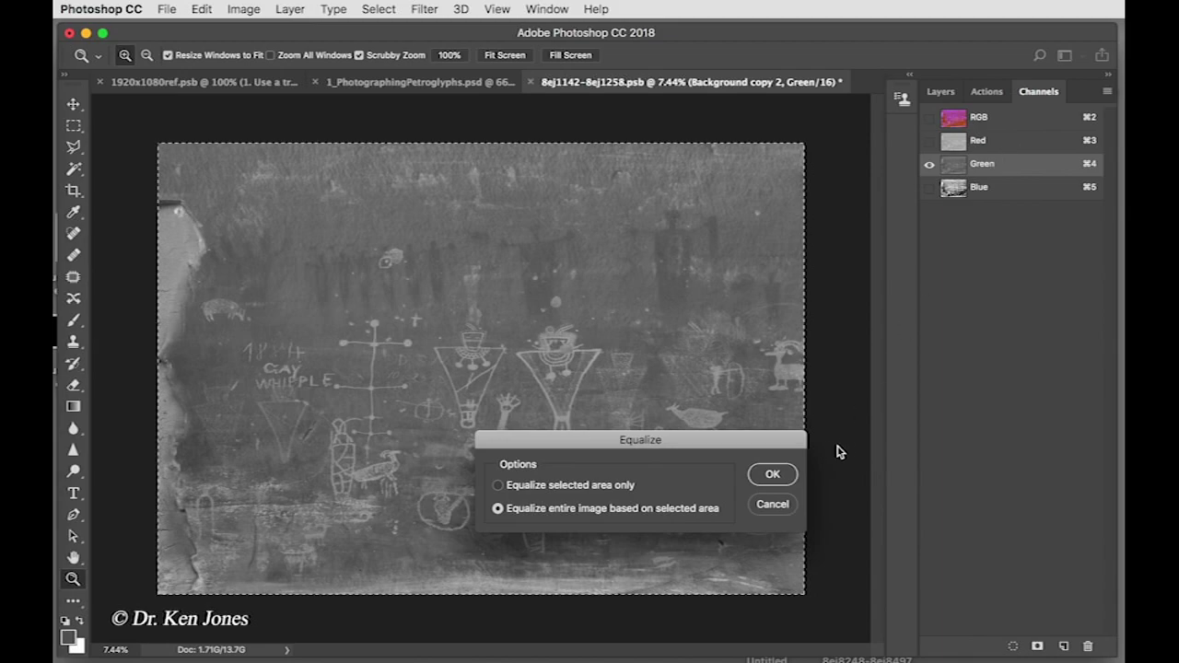
pyautogui.click(774, 474)
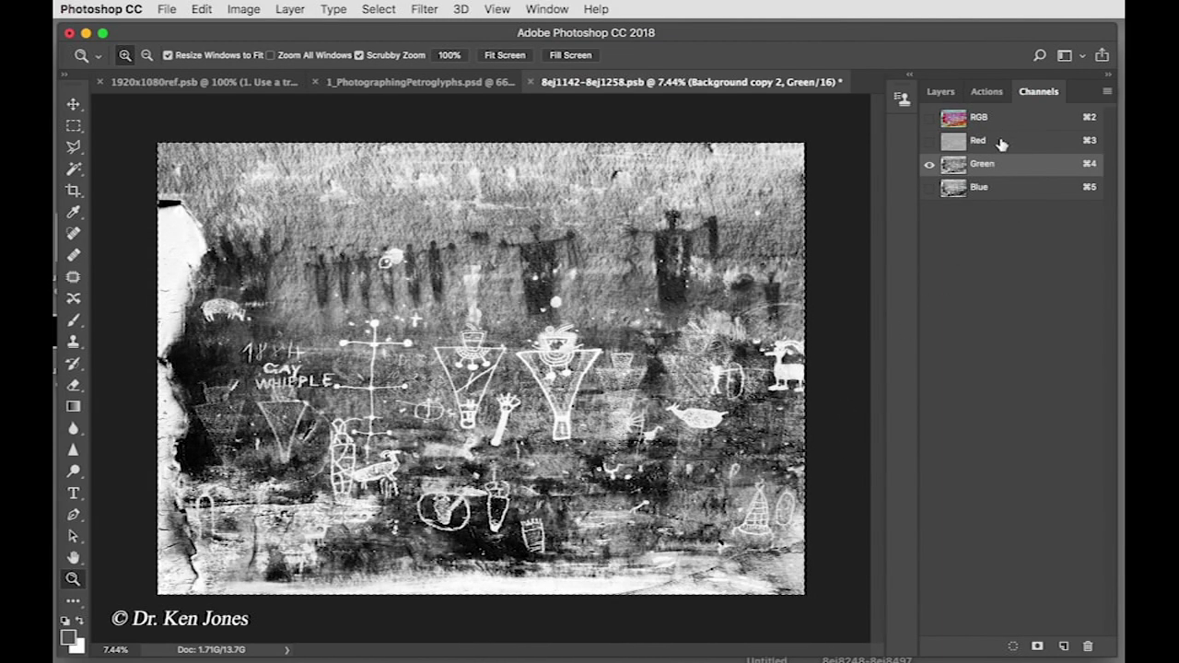
# Equalize the Red channel of Background copy 2 for the entire image and return to the RGB composite
pyautogui.click(1002, 144)
pyautogui.click(258, 9)
pyautogui.moveTo(277, 54)
pyautogui.click(519, 428)
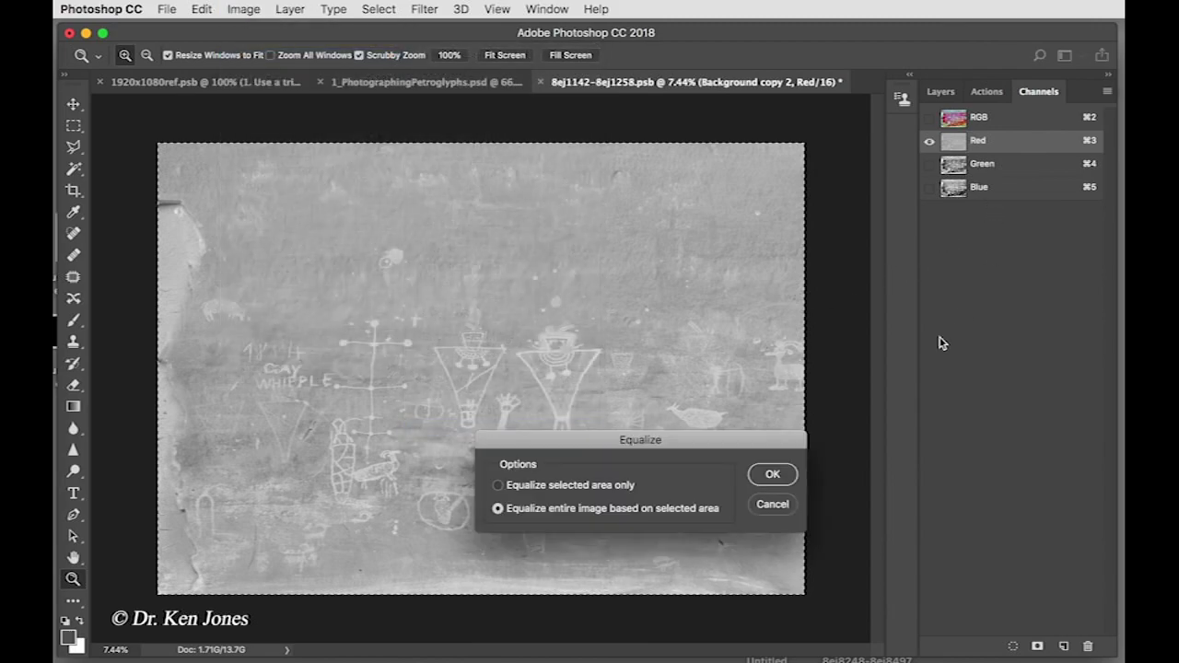
pyautogui.click(786, 479)
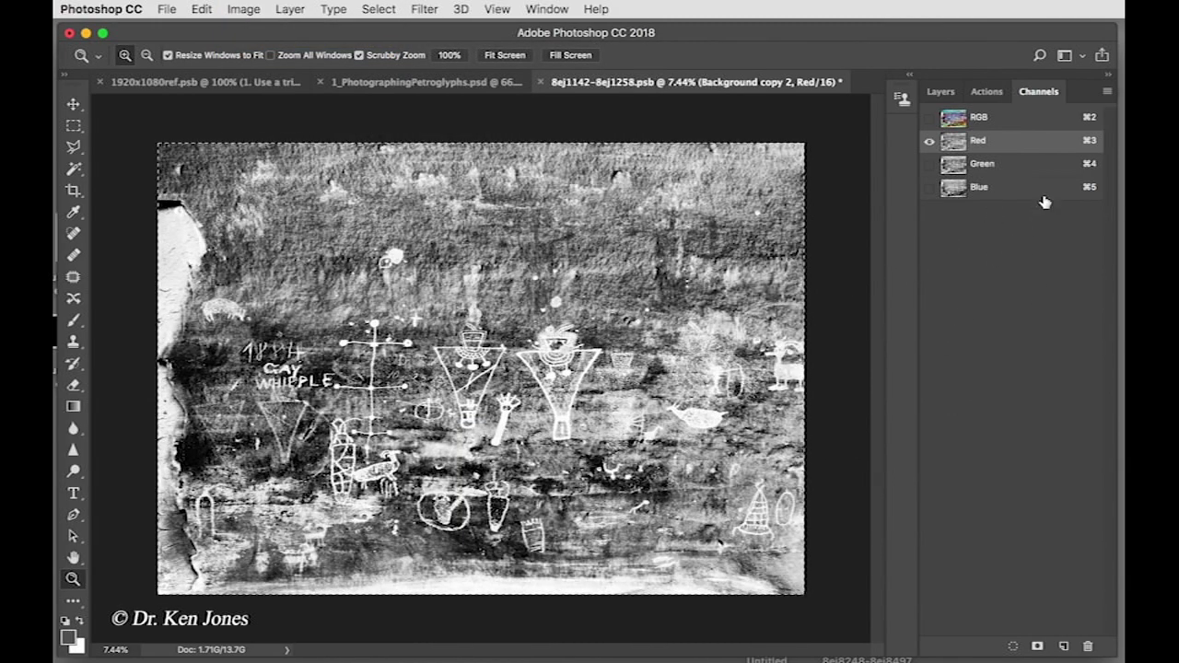
pyautogui.click(1007, 124)
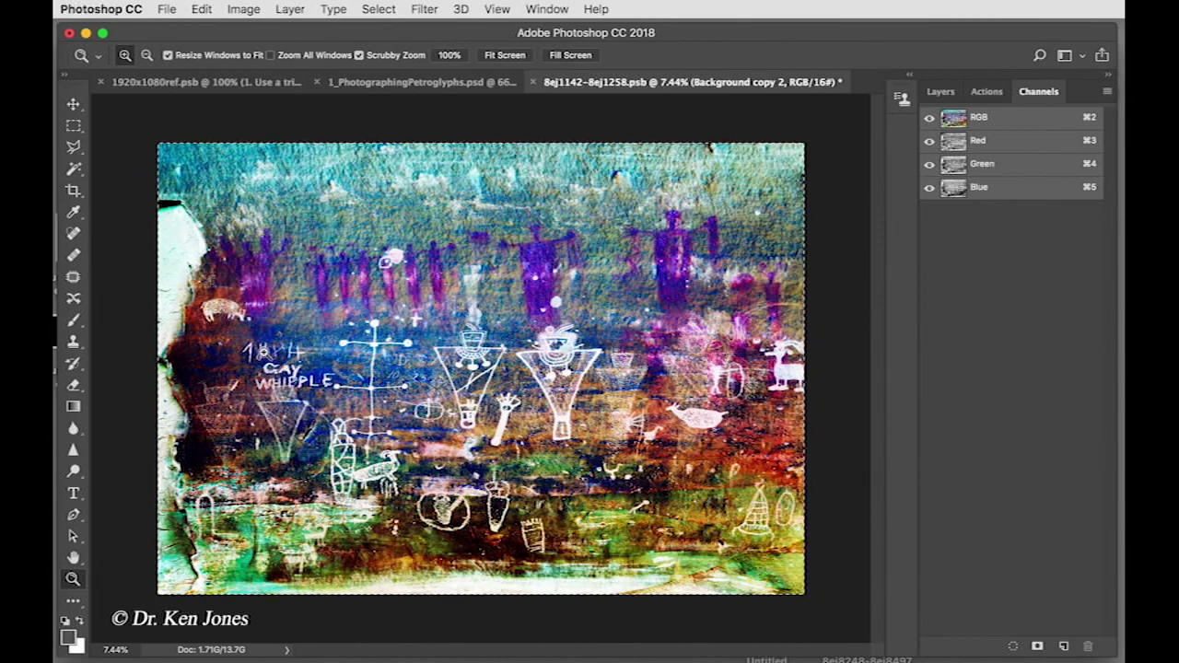
# Examine the faint date inscription and the triangular figures up close, and duplicate the equalized Background copy 2 layer
pyautogui.moveTo(265, 351); pyautogui.dragTo(324, 356)
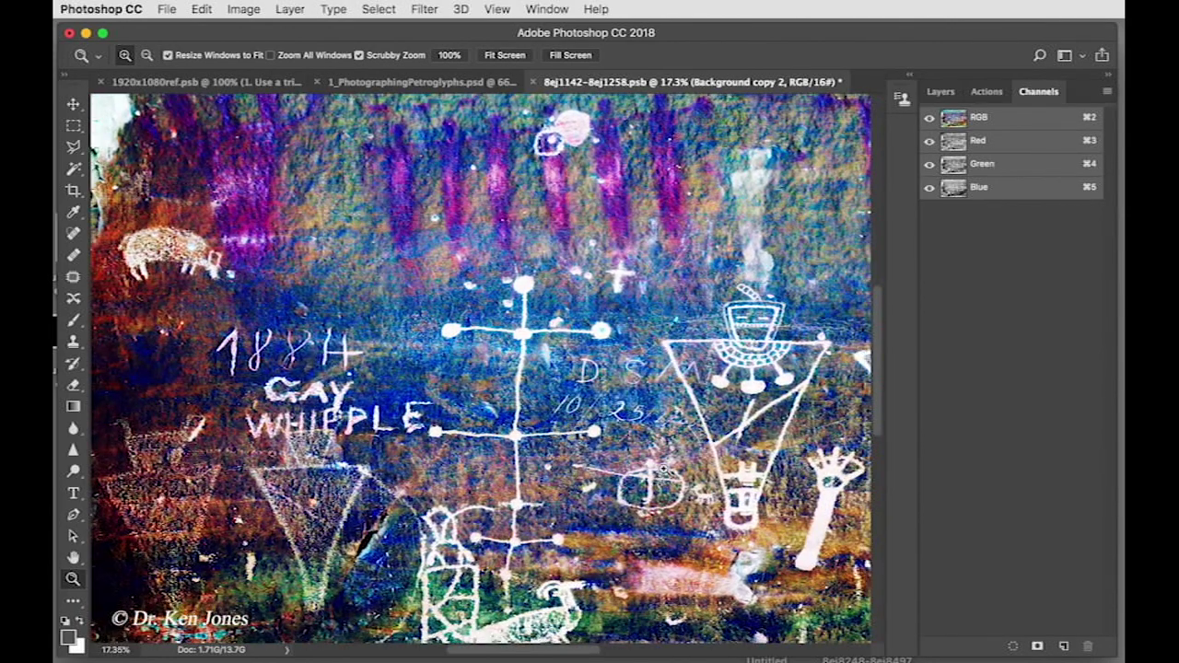
pyautogui.moveTo(616, 407); pyautogui.dragTo(678, 432)
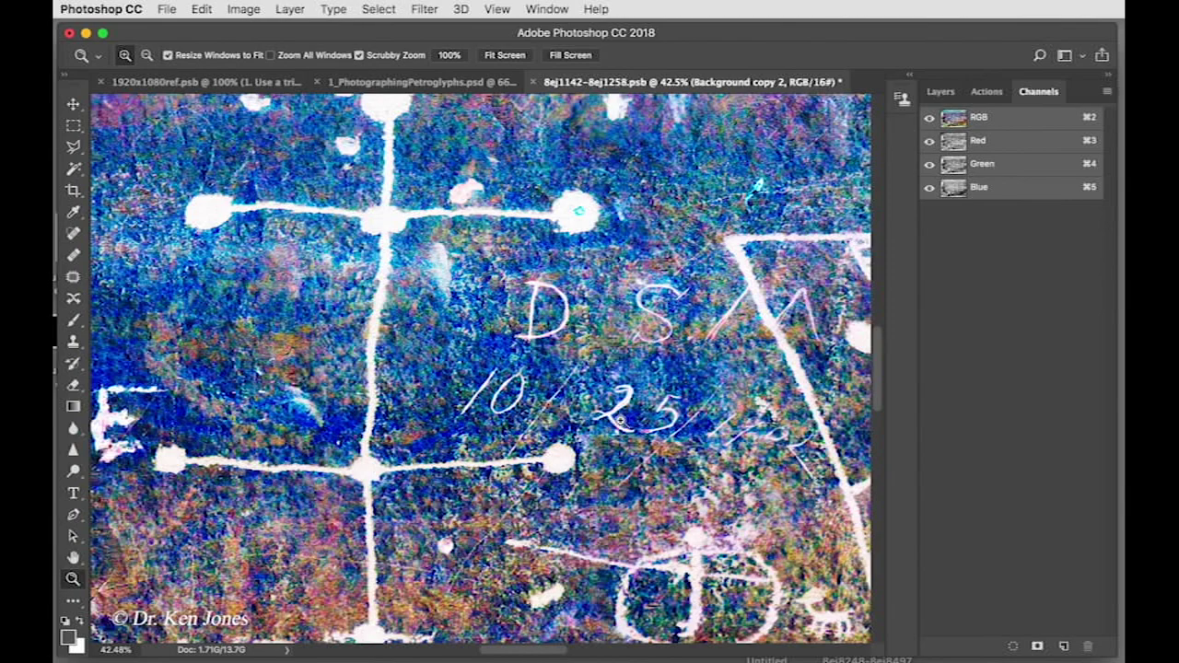
pyautogui.moveTo(556, 655); pyautogui.dragTo(659, 660)
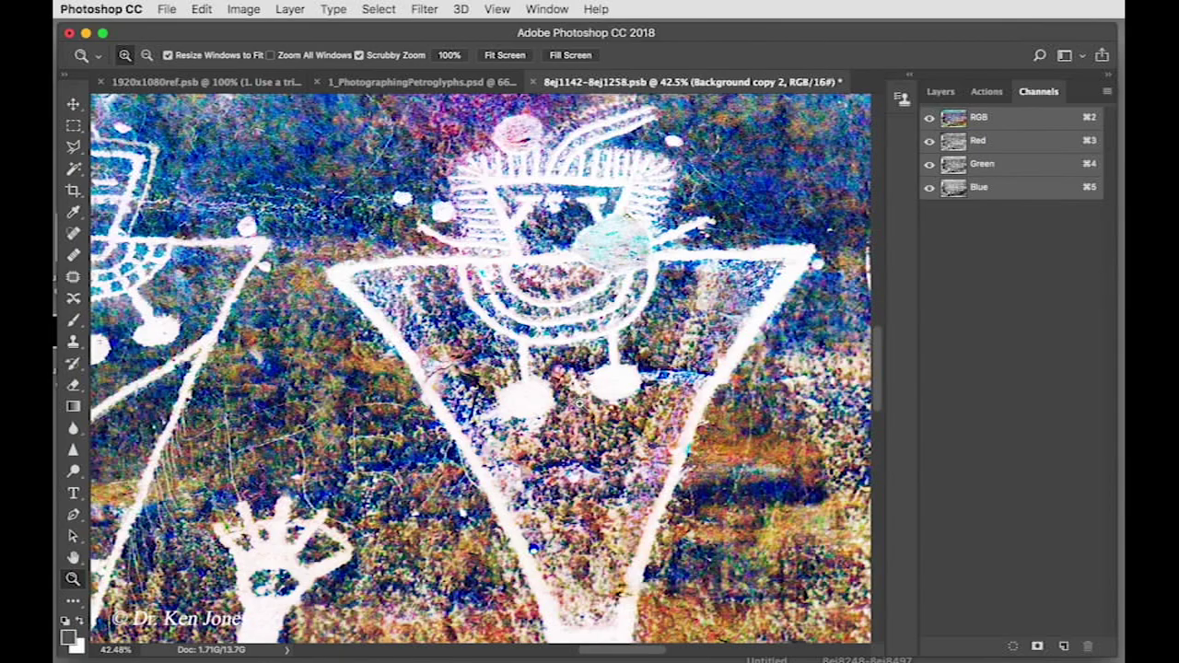
pyautogui.moveTo(580, 406); pyautogui.dragTo(463, 401)
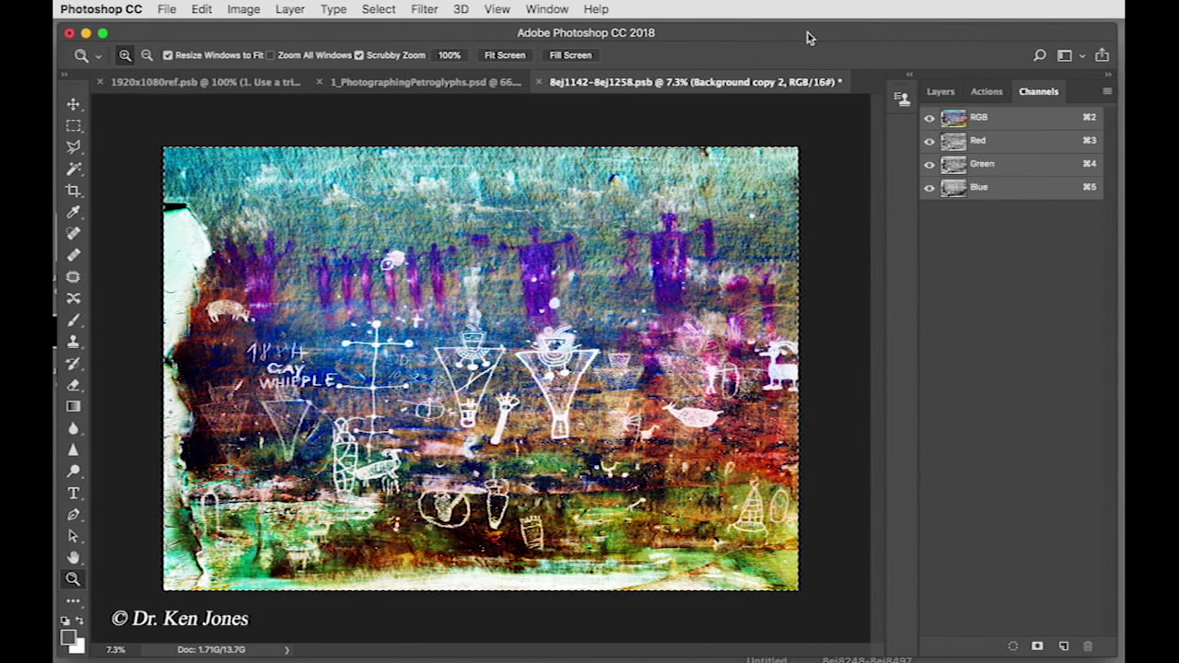
pyautogui.click(940, 92)
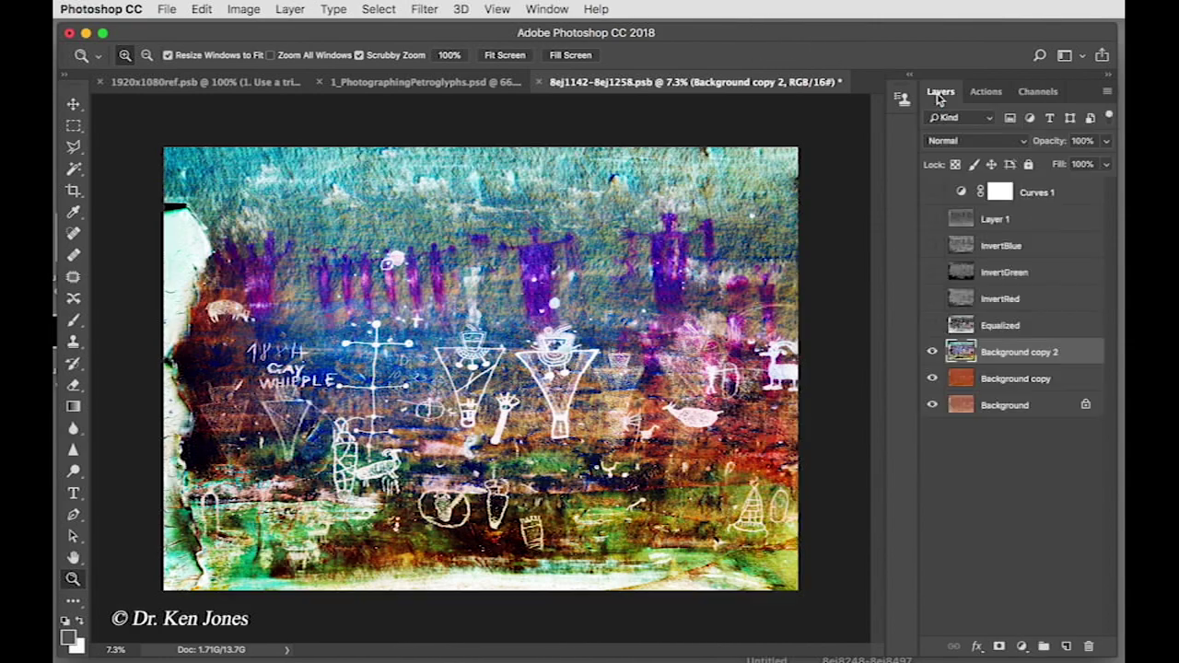
pyautogui.click(289, 9)
pyautogui.click(317, 78)
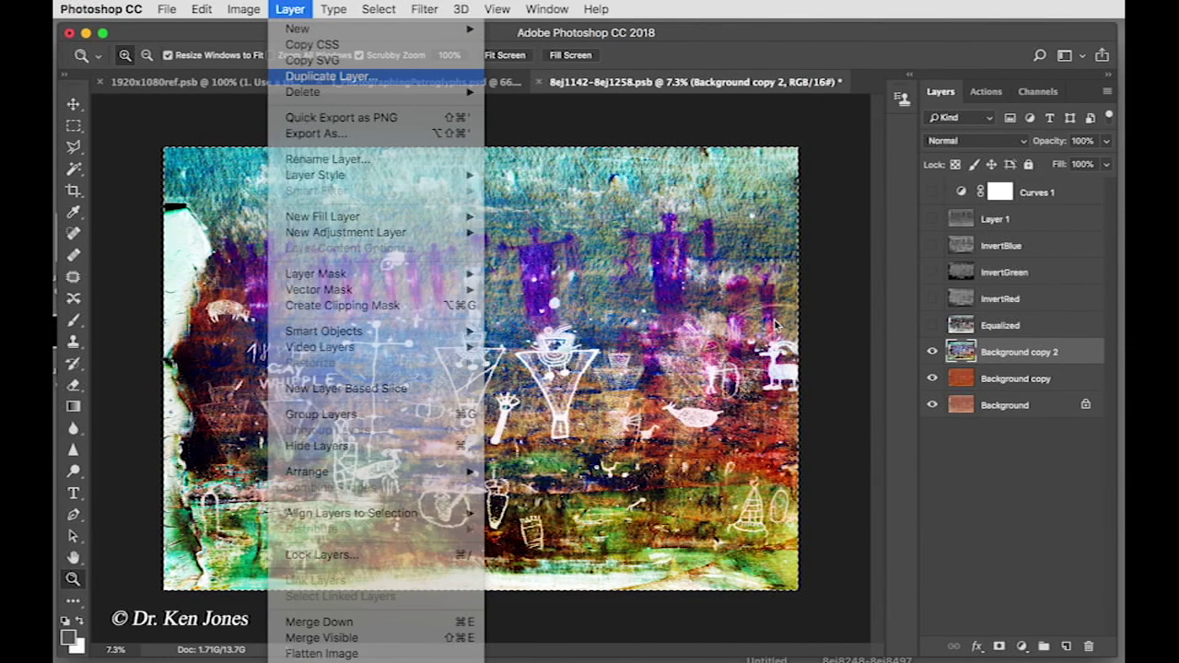
pyautogui.click(799, 443)
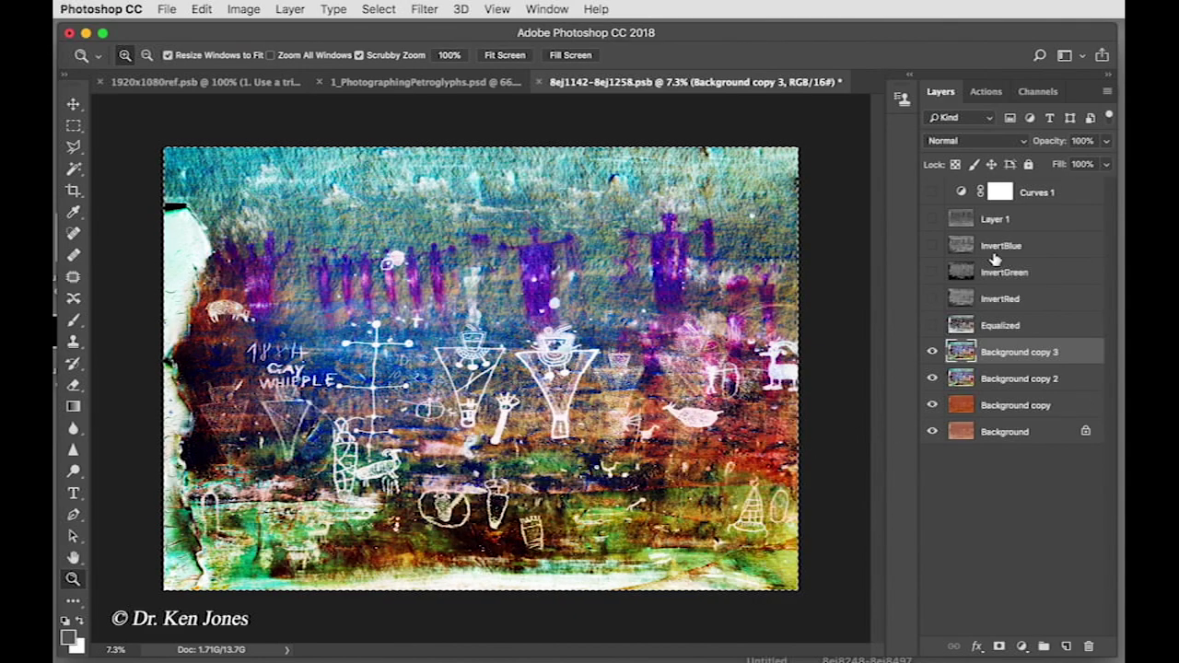
# Invert only the Red channel of the Background copy 3 layer and return to the RGB composite
pyautogui.click(1038, 91)
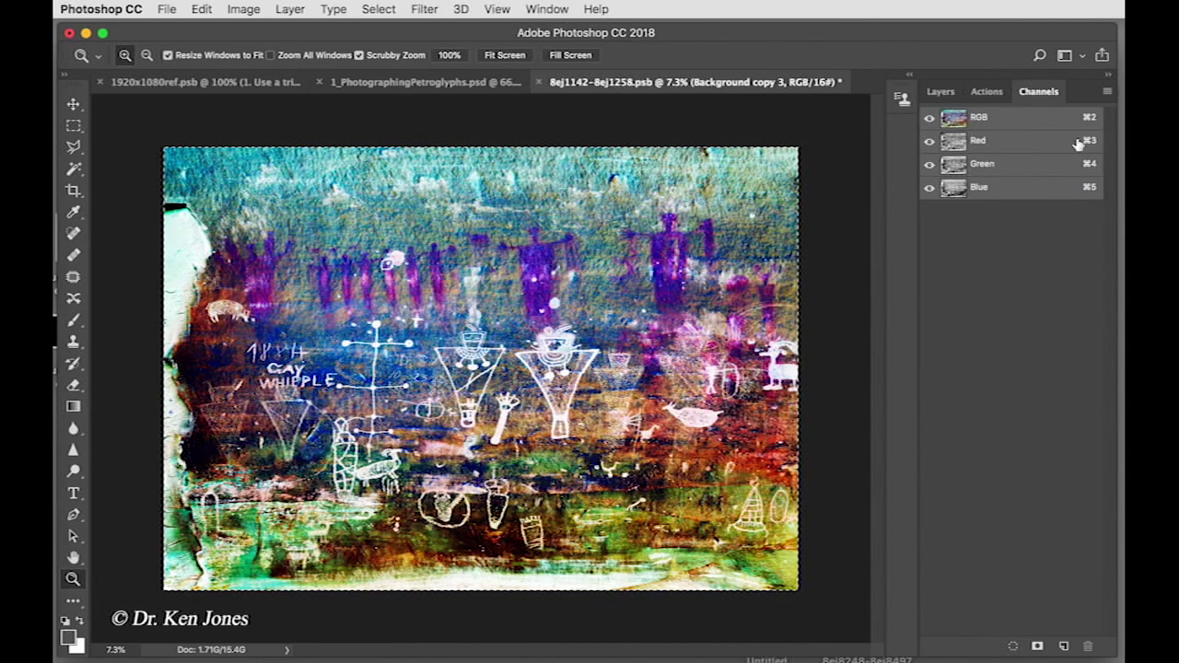
pyautogui.click(1002, 188)
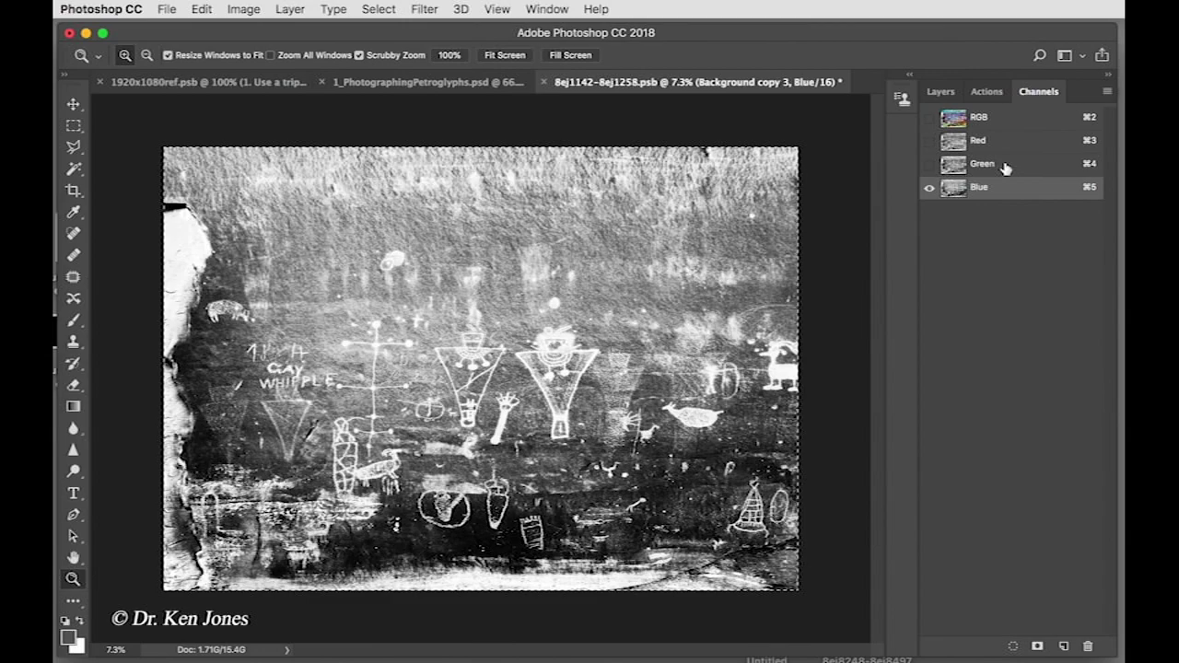
pyautogui.click(1007, 166)
pyautogui.click(1011, 144)
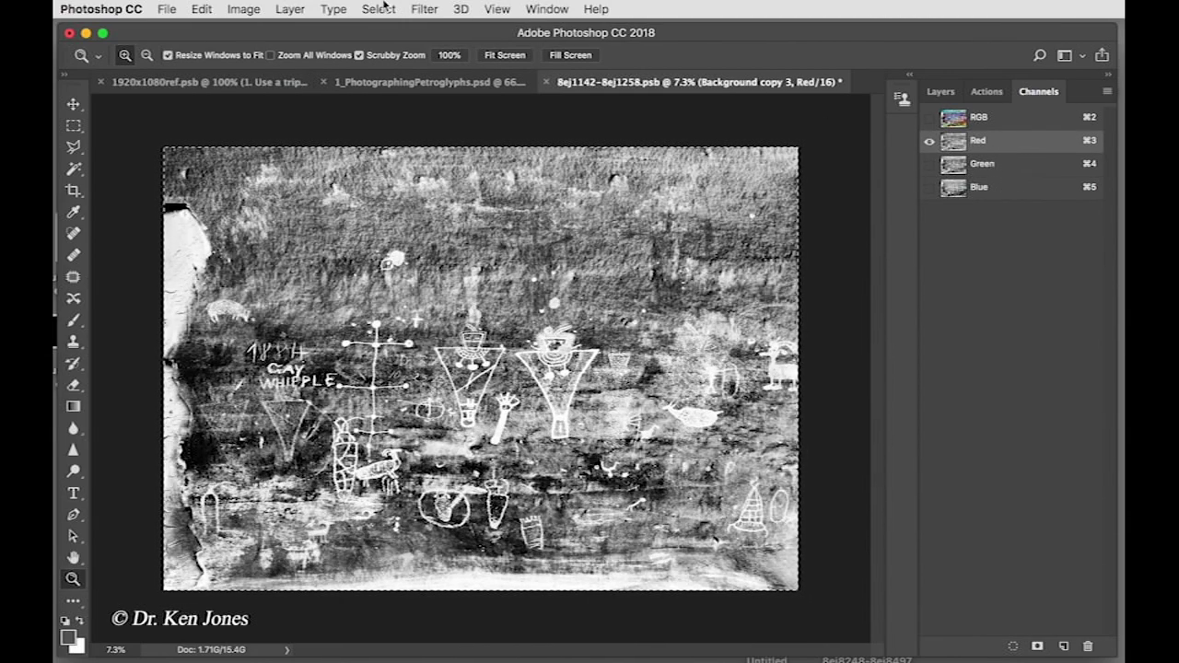
pyautogui.click(245, 9)
pyautogui.moveTo(272, 57)
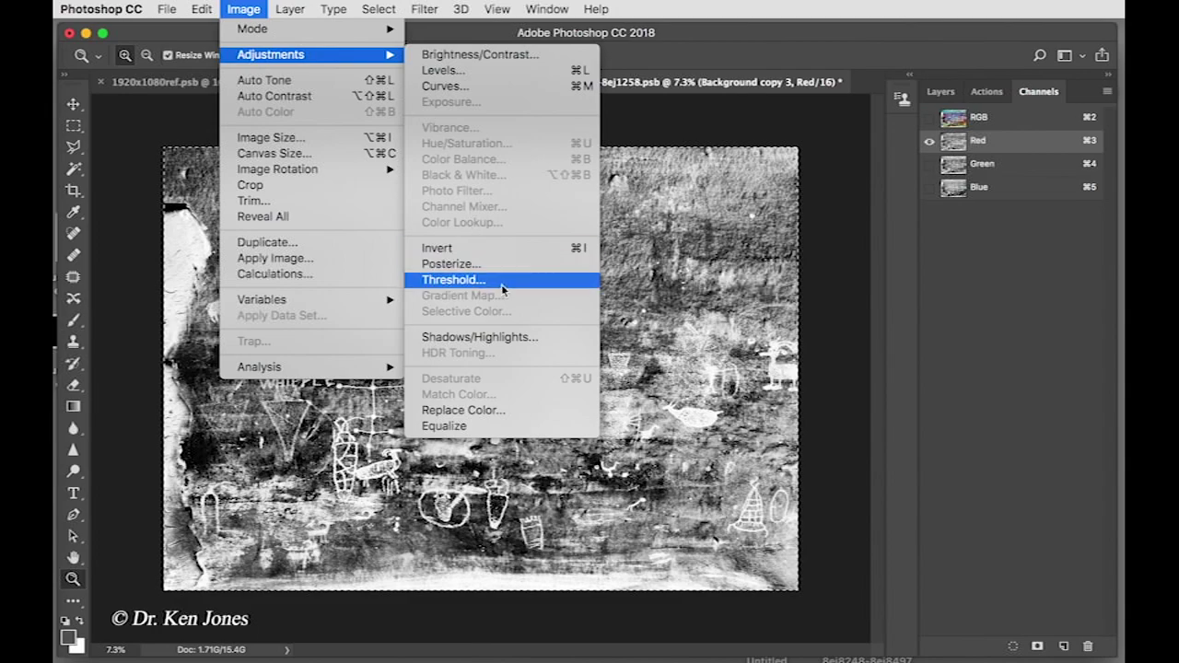
pyautogui.click(496, 249)
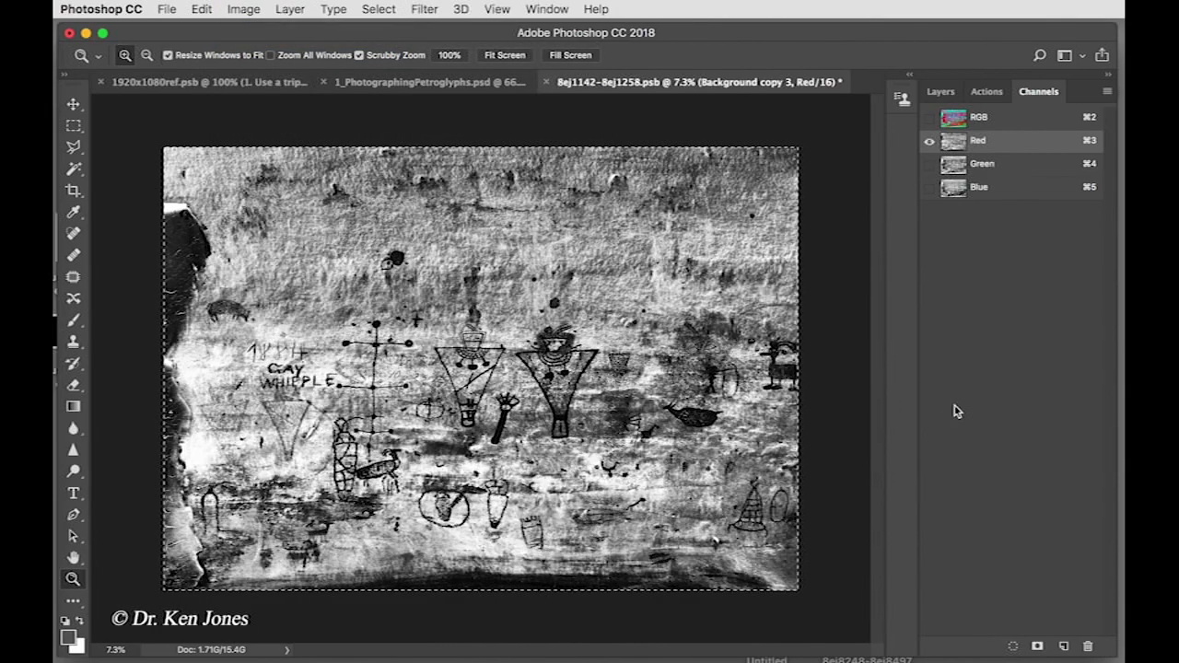
pyautogui.click(1017, 118)
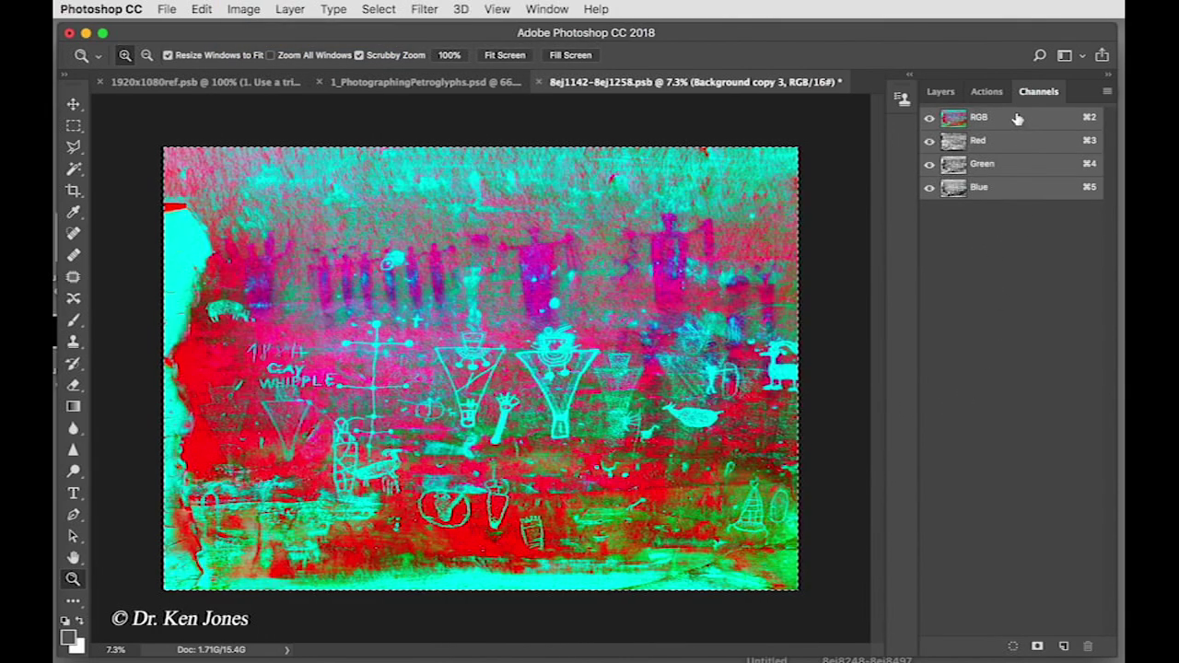
# Start a Black & White adjustment on Background copy 3 with Reds at 59%, Cyans at 49% and Magentas at -25%
pyautogui.click(244, 8)
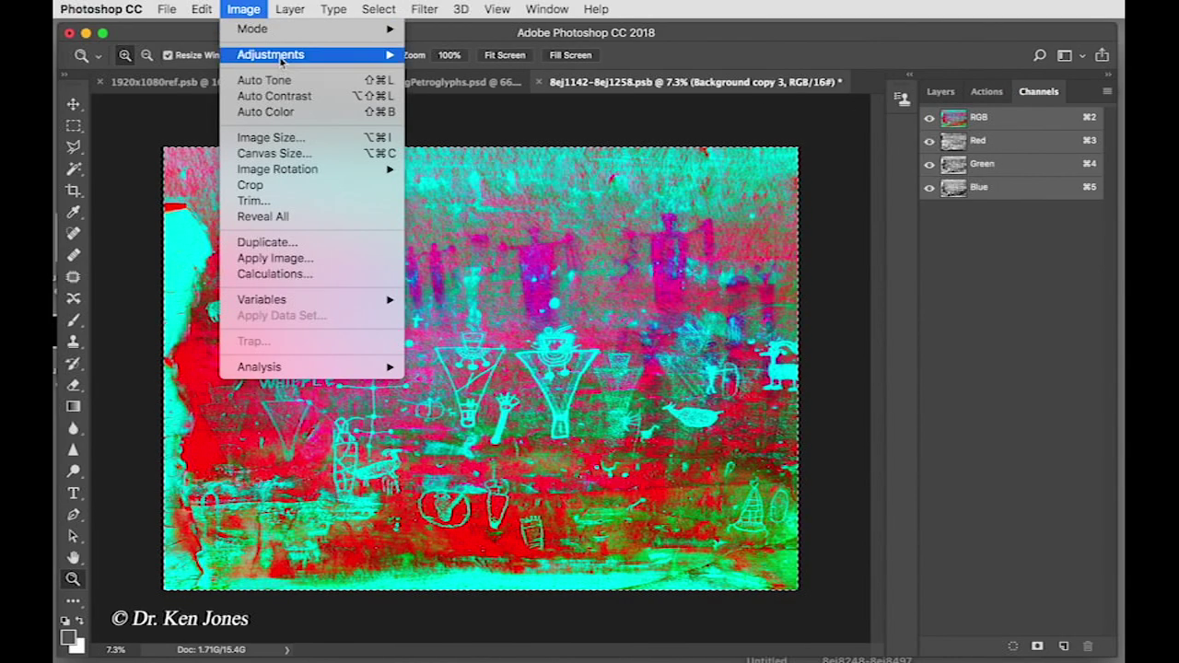
pyautogui.moveTo(281, 61)
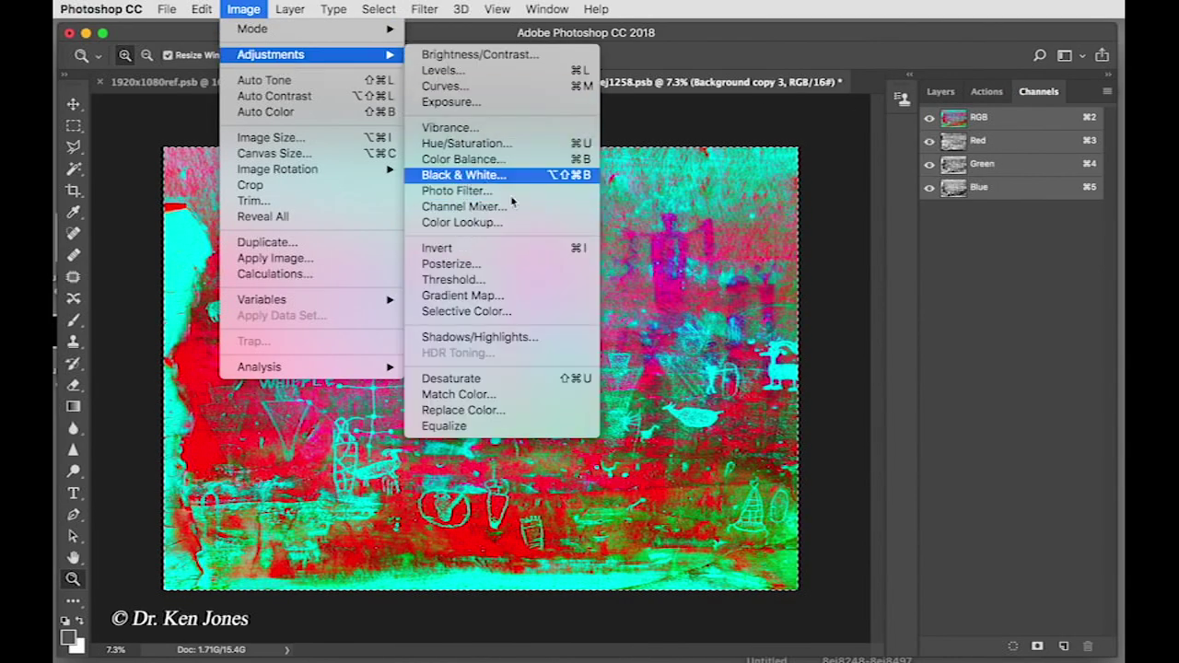
pyautogui.click(488, 184)
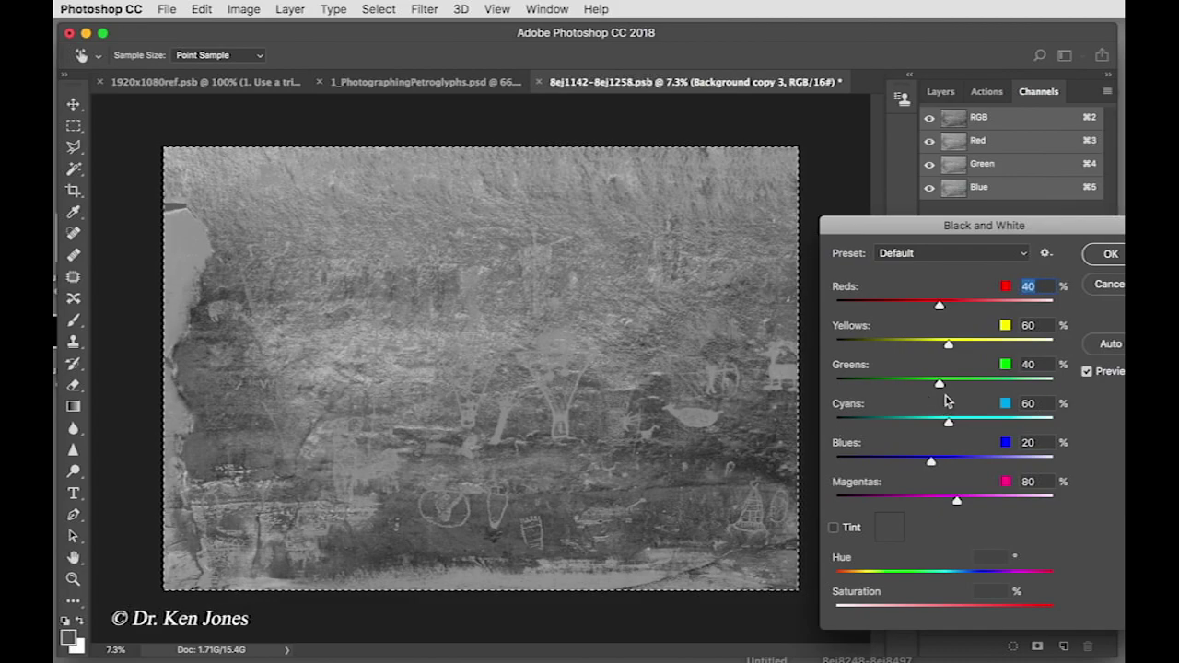
pyautogui.moveTo(941, 307); pyautogui.dragTo(950, 310)
pyautogui.moveTo(953, 421)
pyautogui.mouseDown()
pyautogui.moveTo(936, 428)
pyautogui.moveTo(945, 423)
pyautogui.mouseUp()
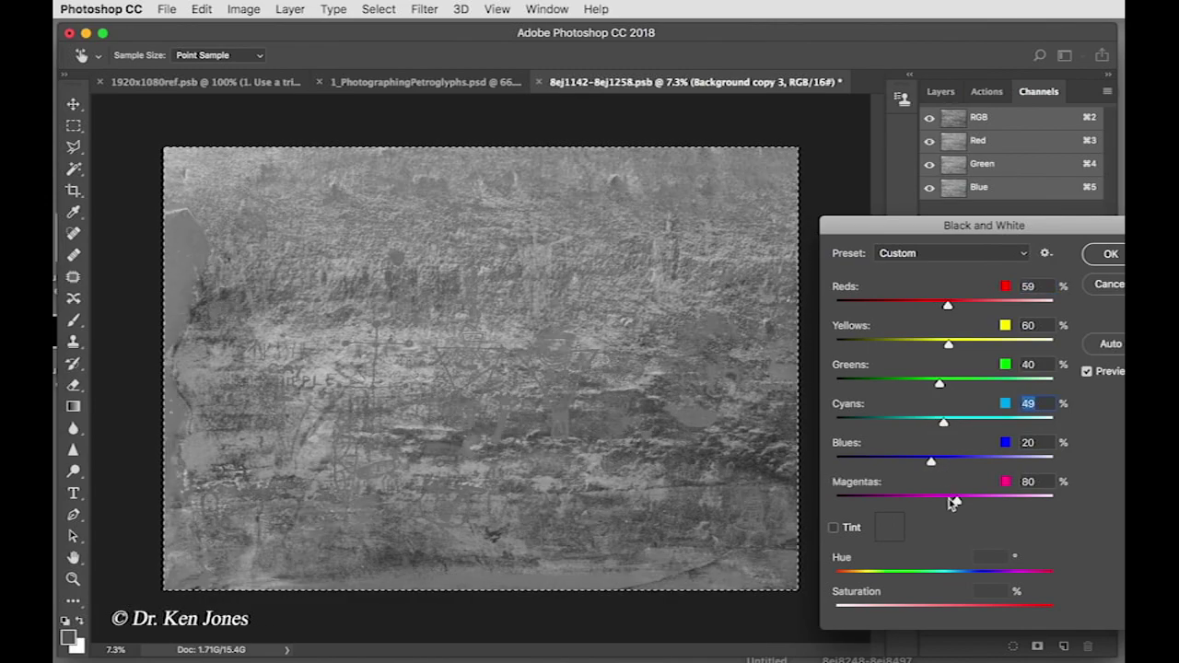
pyautogui.moveTo(957, 503); pyautogui.dragTo(911, 508)
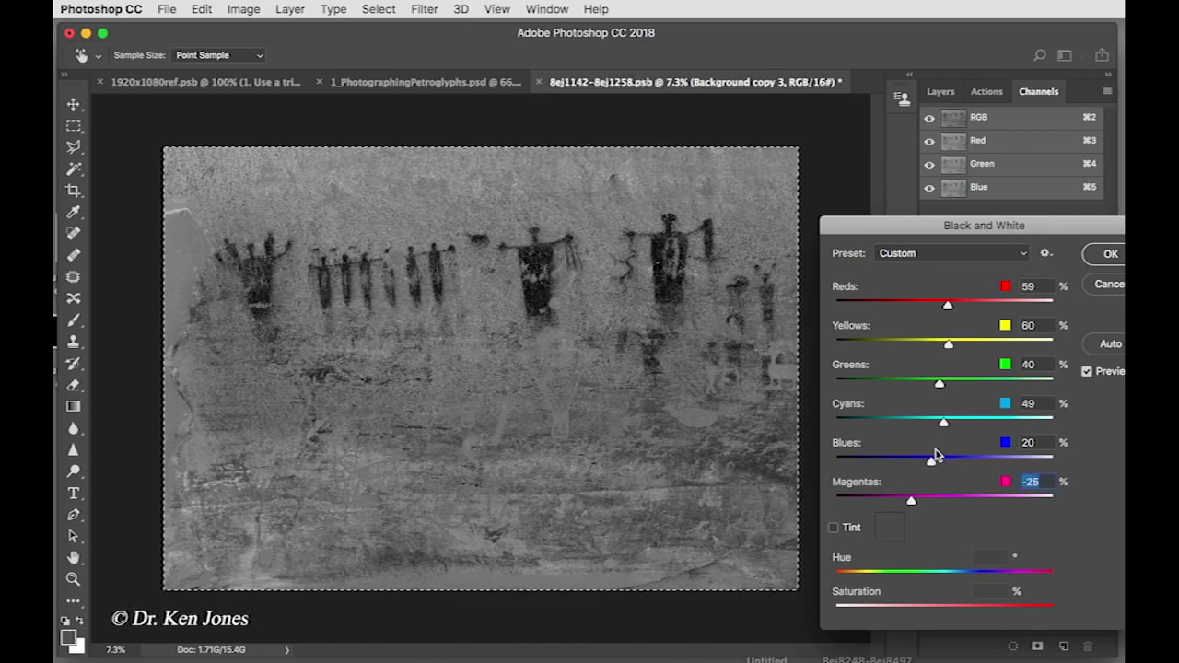
# Refine the dark upper figures by setting Blues to -17%, Cyans to 43%, Greens to 34%, Yellows to 85% and Reds to 51%
pyautogui.moveTo(930, 464)
pyautogui.mouseDown()
pyautogui.moveTo(882, 467)
pyautogui.moveTo(916, 467)
pyautogui.mouseUp()
pyautogui.moveTo(941, 427)
pyautogui.mouseDown()
pyautogui.moveTo(957, 422)
pyautogui.moveTo(917, 437)
pyautogui.moveTo(959, 436)
pyautogui.moveTo(942, 443)
pyautogui.mouseUp()
pyautogui.moveTo(940, 385)
pyautogui.mouseDown()
pyautogui.moveTo(955, 385)
pyautogui.moveTo(937, 384)
pyautogui.mouseUp()
pyautogui.moveTo(949, 342); pyautogui.dragTo(961, 351)
pyautogui.moveTo(950, 308); pyautogui.dragTo(946, 314)
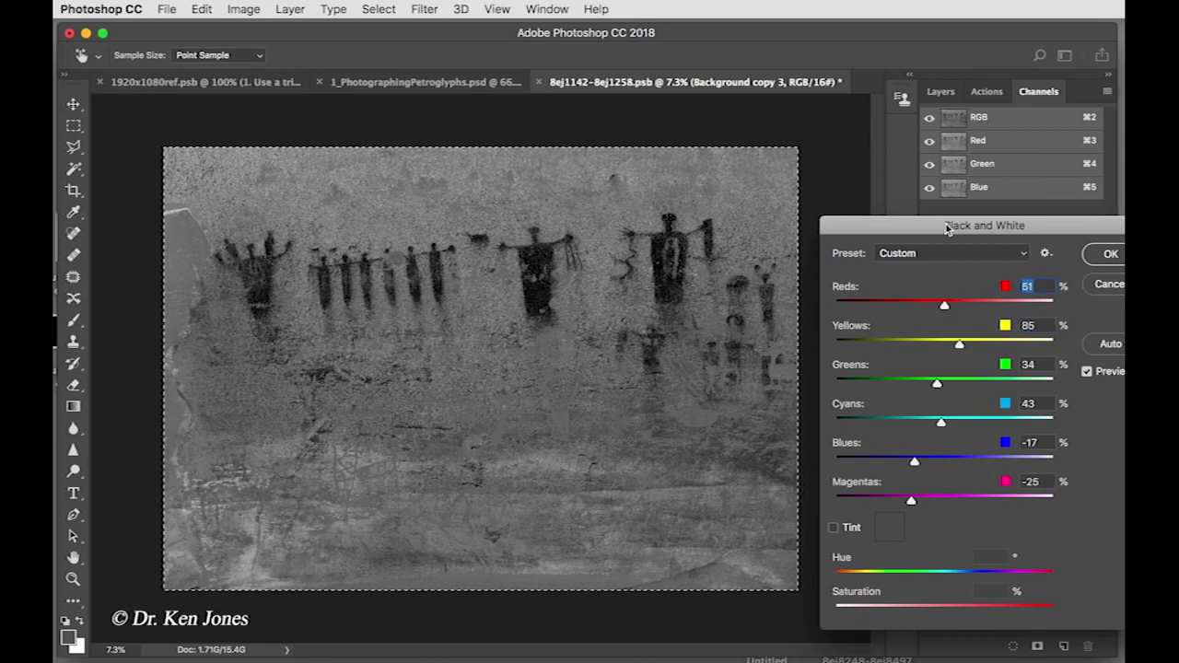
# Bring out the lower drawings as dark shapes with Greens at 127%, Reds at 70%, Magentas at 76%, Blues at 49% and Cyans at 2%
pyautogui.moveTo(948, 228); pyautogui.dragTo(966, 244)
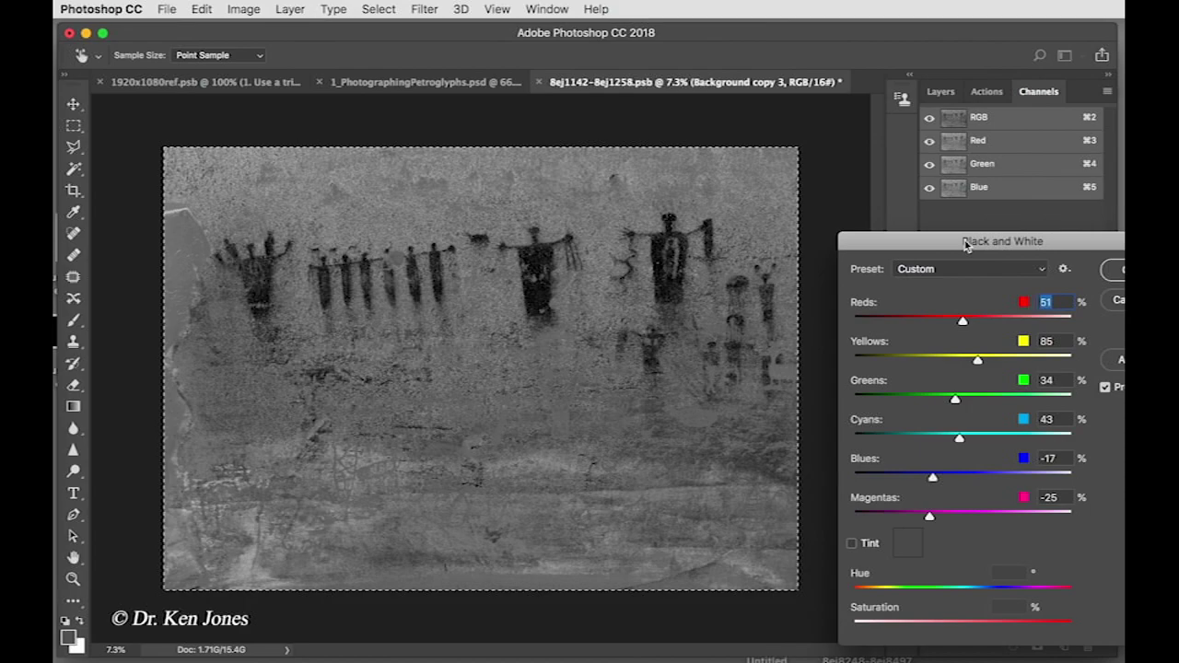
pyautogui.moveTo(1016, 242); pyautogui.dragTo(997, 189)
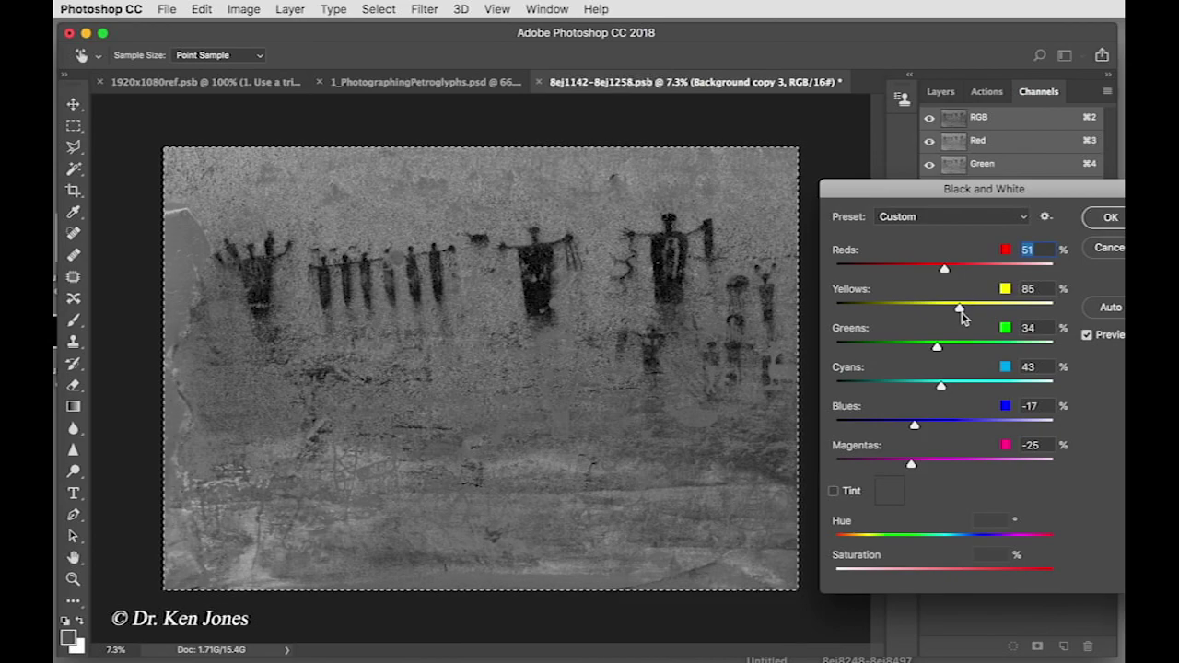
pyautogui.moveTo(937, 350); pyautogui.dragTo(980, 359)
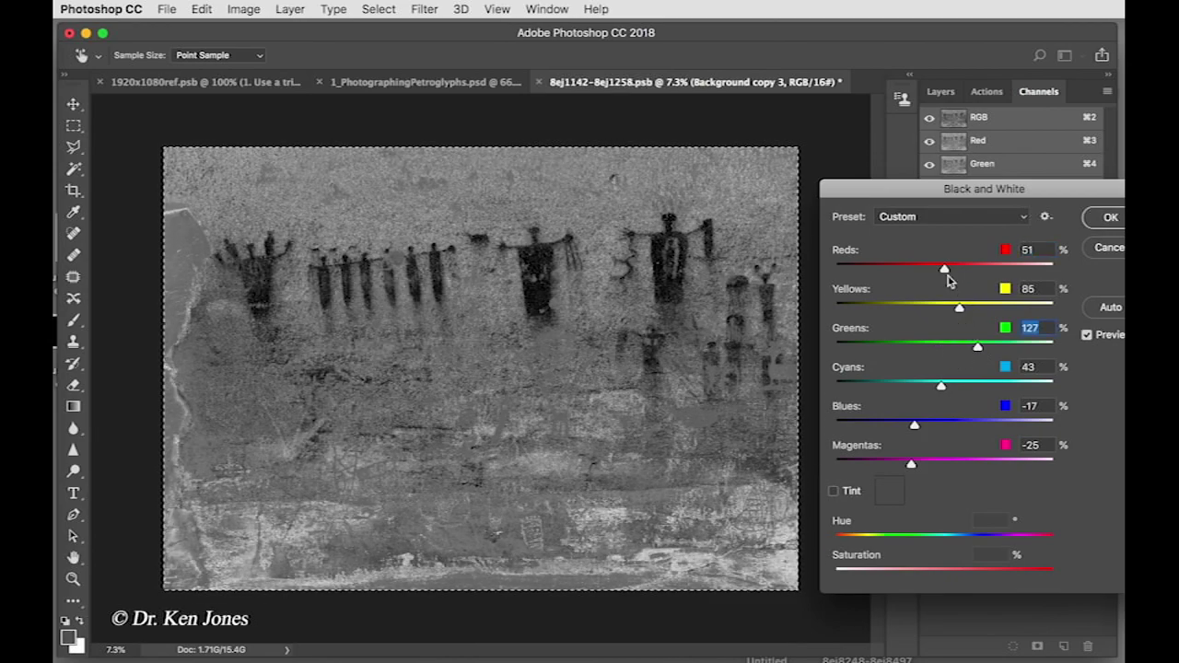
pyautogui.moveTo(947, 274)
pyautogui.mouseDown()
pyautogui.moveTo(918, 274)
pyautogui.moveTo(957, 279)
pyautogui.mouseUp()
pyautogui.moveTo(910, 466); pyautogui.dragTo(956, 464)
pyautogui.moveTo(915, 429); pyautogui.dragTo(924, 389)
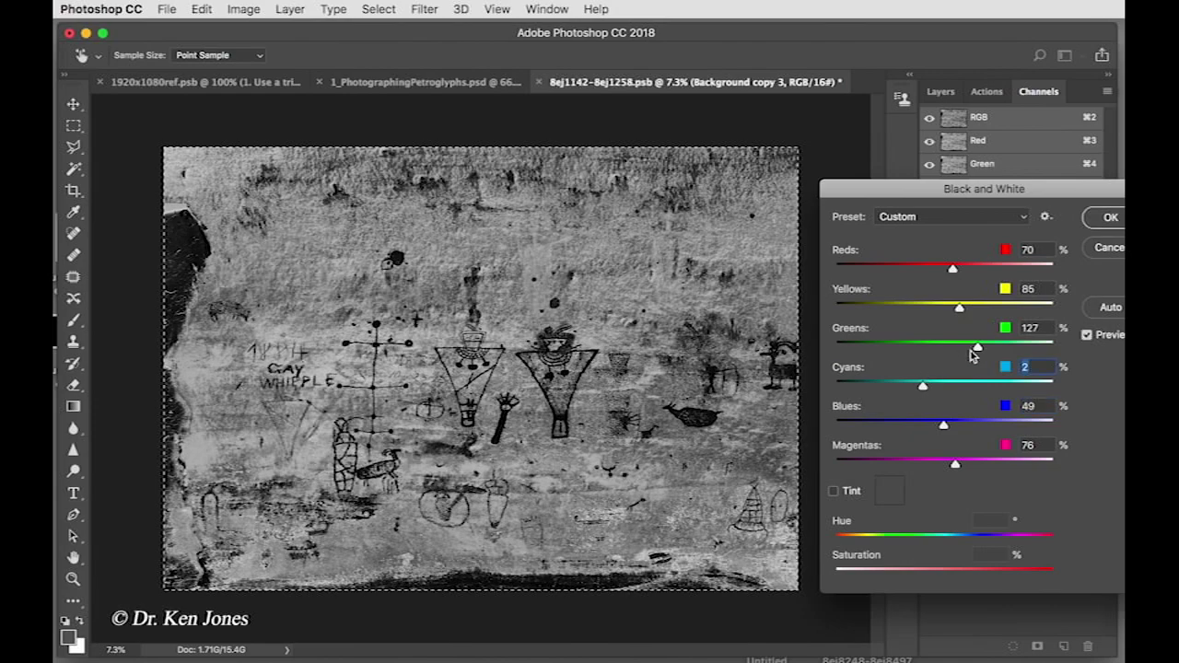
# Set the black-and-white mix to Greens 133%, Yellows 78%, Magentas 57%, Blues 72% and Cyans 9%
pyautogui.moveTo(990, 348); pyautogui.dragTo(982, 352)
pyautogui.moveTo(958, 310); pyautogui.dragTo(956, 310)
pyautogui.moveTo(953, 268)
pyautogui.mouseDown()
pyautogui.moveTo(939, 272)
pyautogui.moveTo(955, 270)
pyautogui.mouseUp()
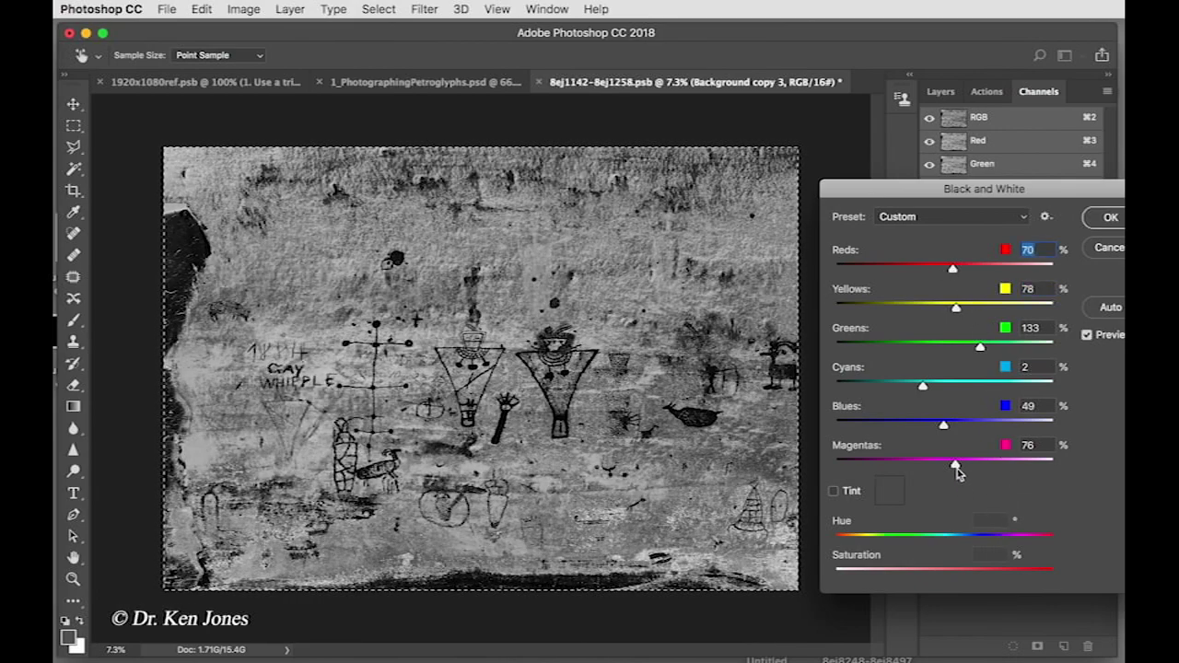
pyautogui.moveTo(963, 467)
pyautogui.mouseDown()
pyautogui.moveTo(981, 465)
pyautogui.moveTo(913, 465)
pyautogui.moveTo(949, 467)
pyautogui.mouseUp()
pyautogui.moveTo(943, 425); pyautogui.dragTo(926, 385)
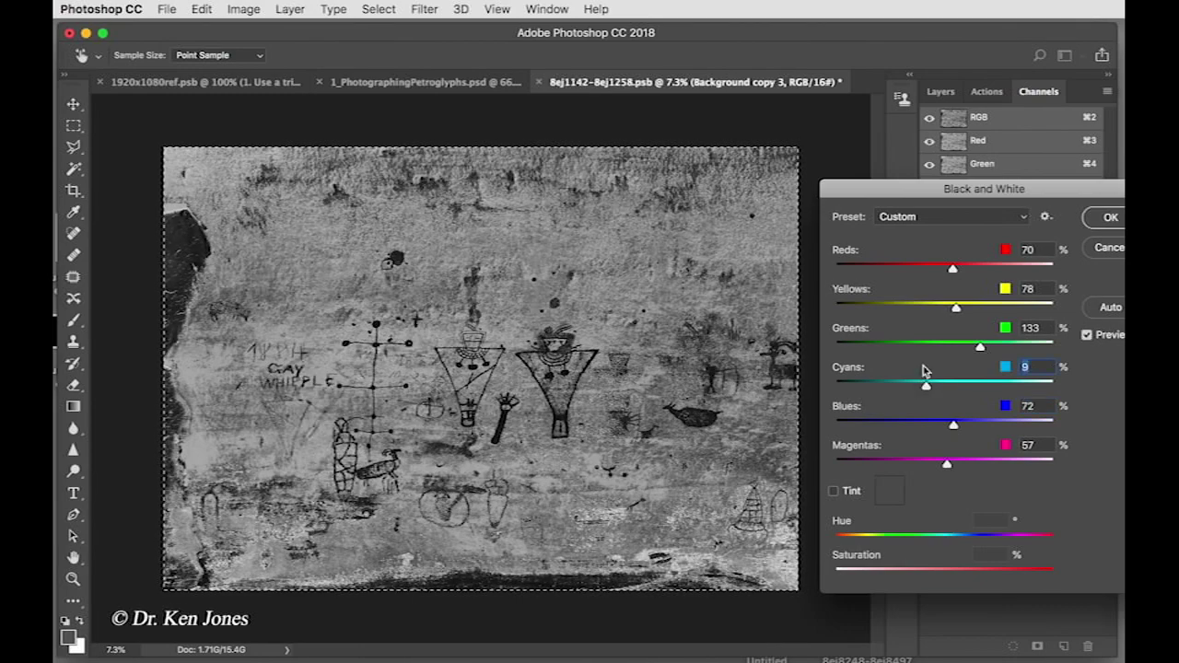
# Rebalance the conversion to Reds 64%, Magentas 62%, Blues 78% and Cyans about 53%
pyautogui.moveTo(954, 309); pyautogui.dragTo(957, 310)
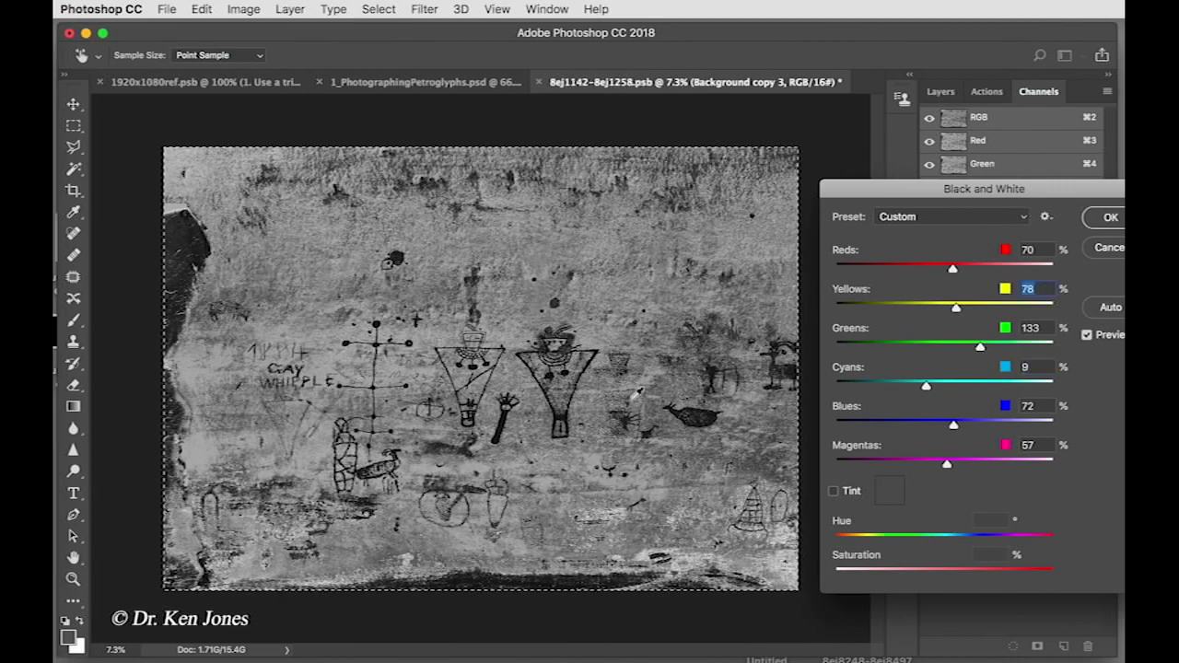
pyautogui.moveTo(953, 268)
pyautogui.mouseDown()
pyautogui.moveTo(940, 268)
pyautogui.moveTo(950, 271)
pyautogui.mouseUp()
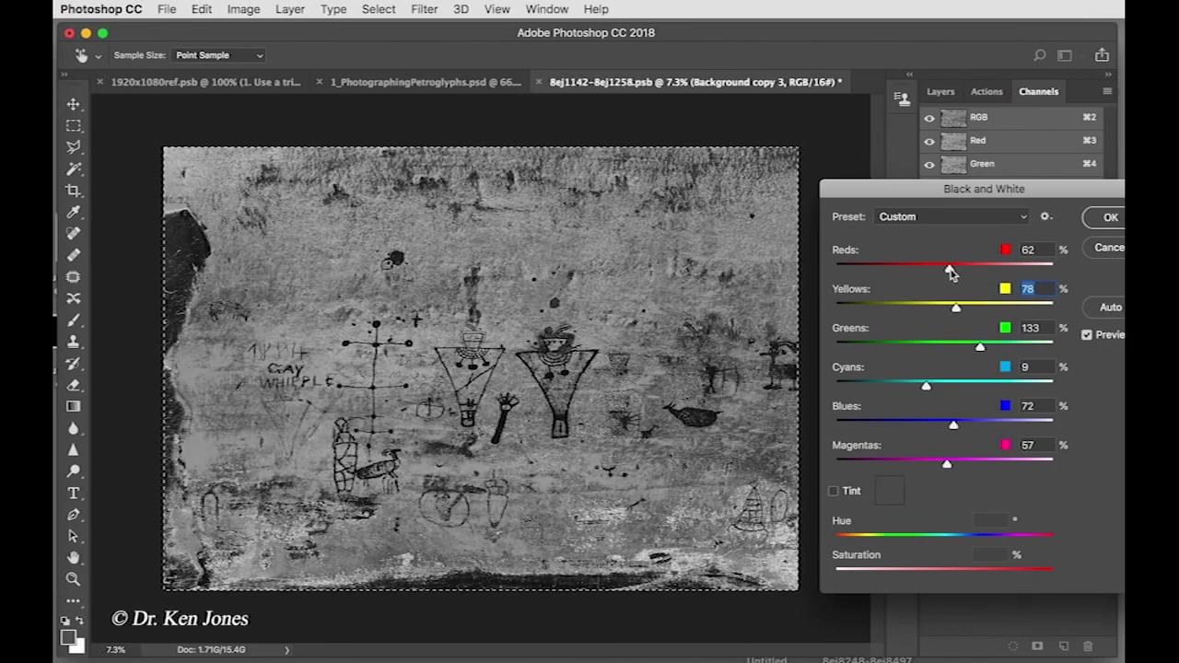
pyautogui.moveTo(952, 272); pyautogui.dragTo(952, 270)
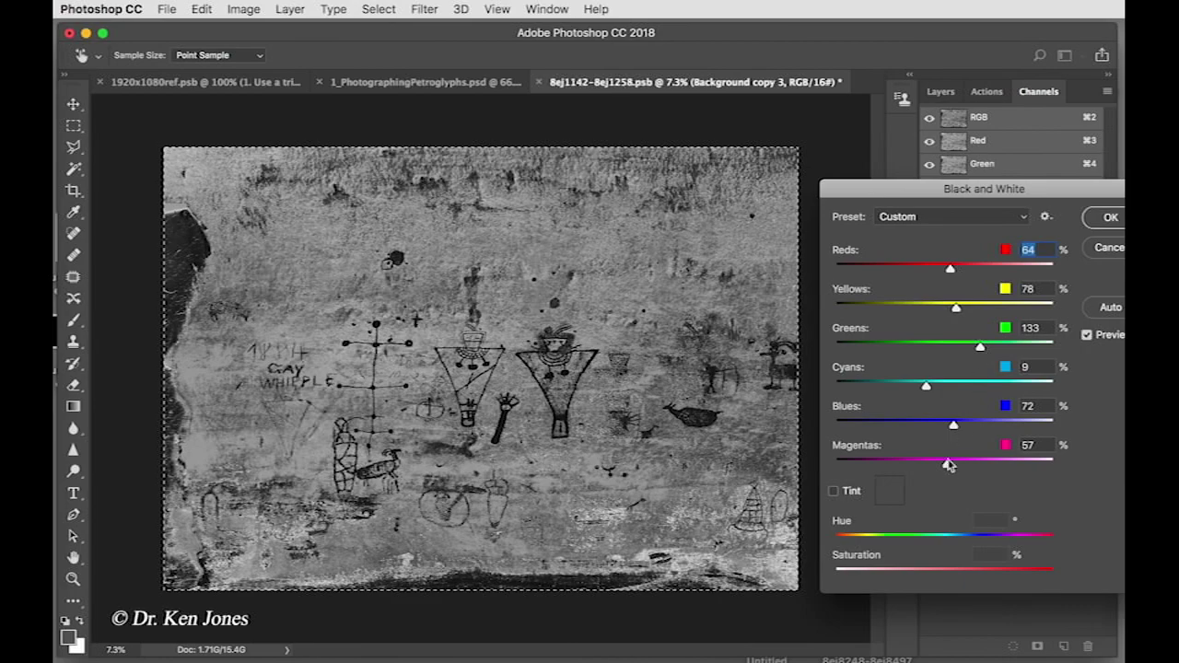
pyautogui.moveTo(947, 463); pyautogui.dragTo(957, 423)
pyautogui.moveTo(927, 387); pyautogui.dragTo(949, 391)
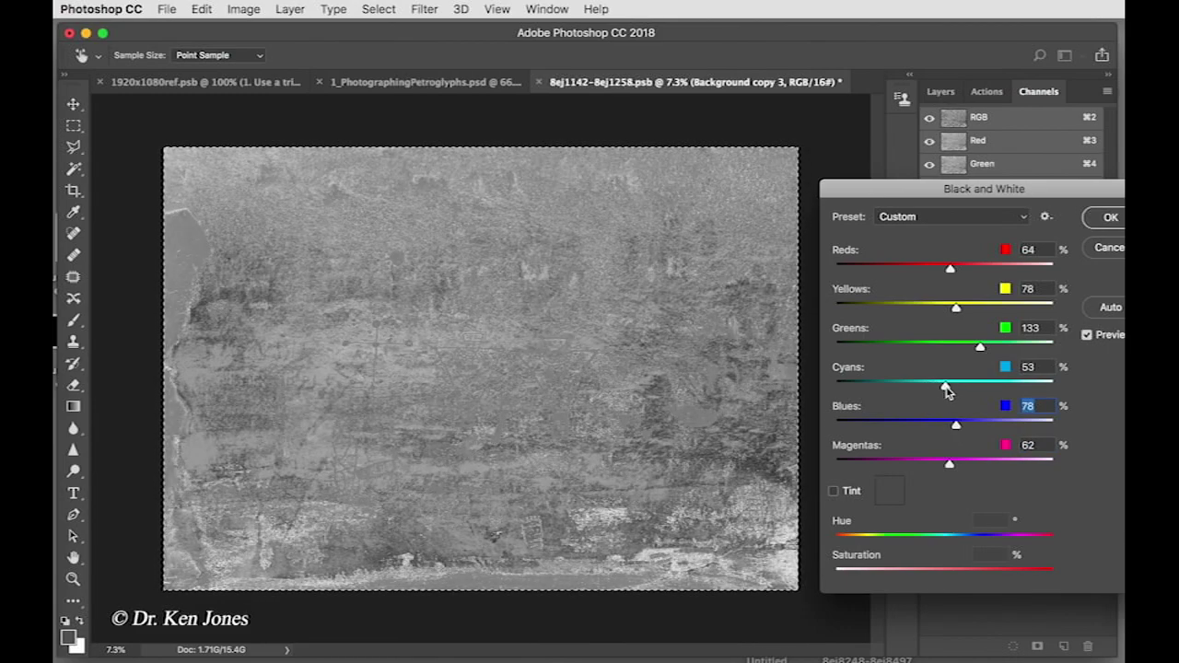